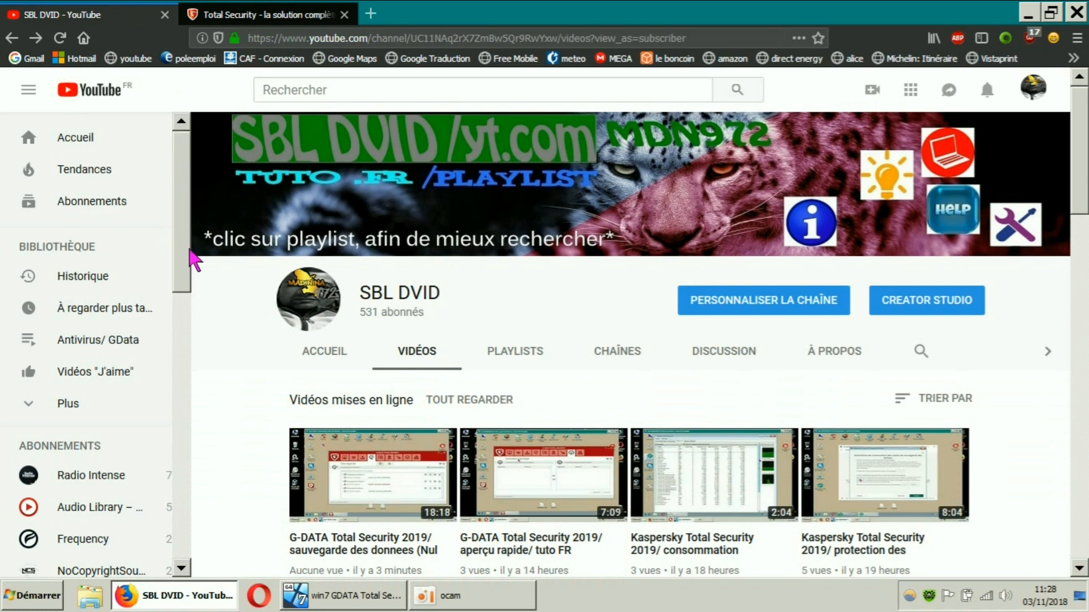
- Review the channel's uploaded videos and the main functions described on the G DATA Total Security product page
scroll(271, 323, down, 2)
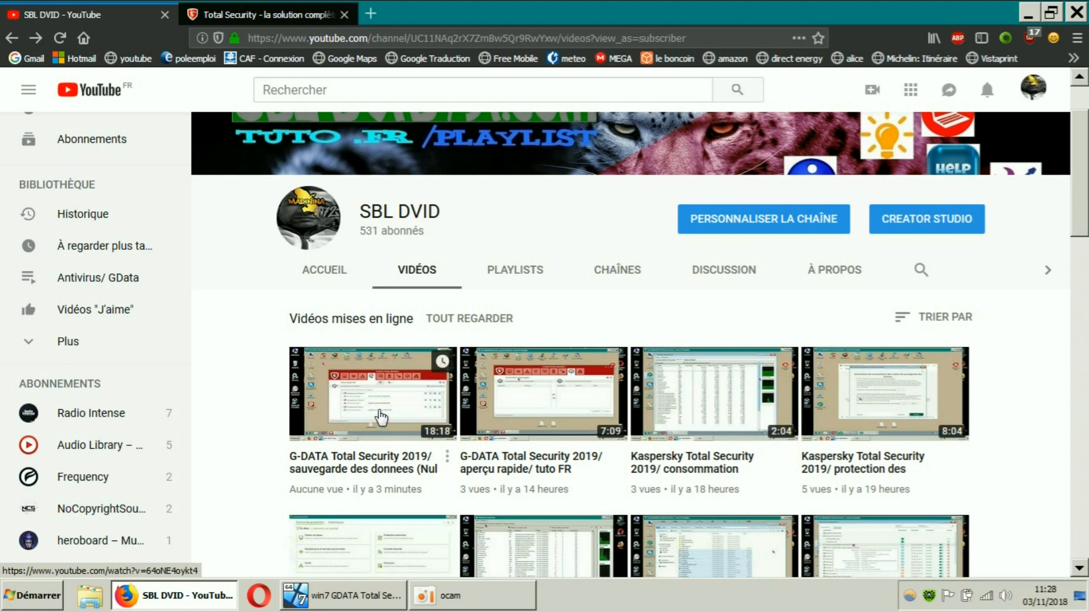
click(278, 15)
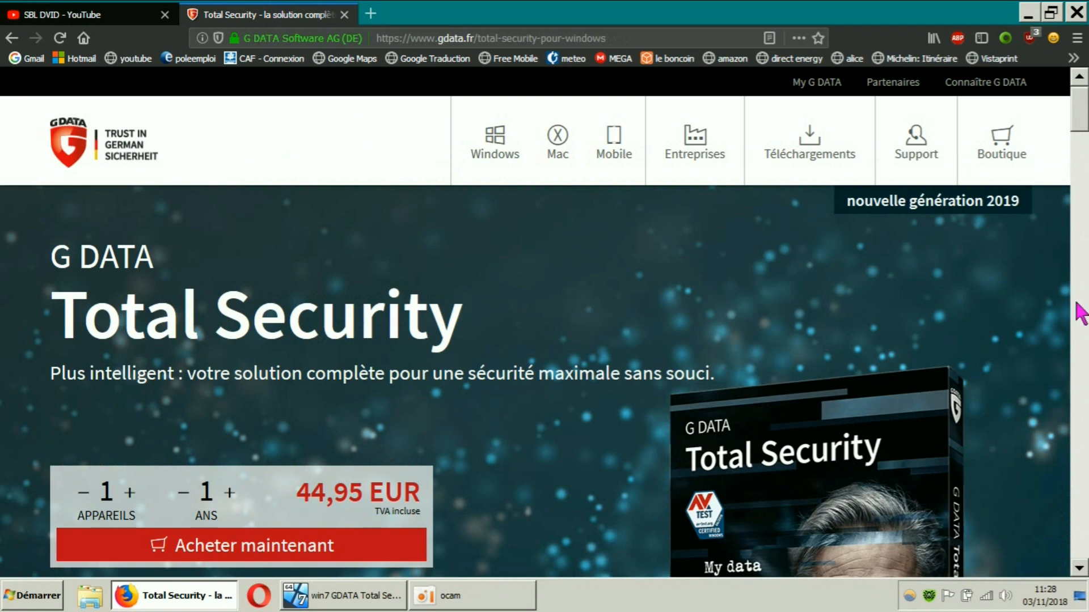
scroll(1084, 147, down, 8)
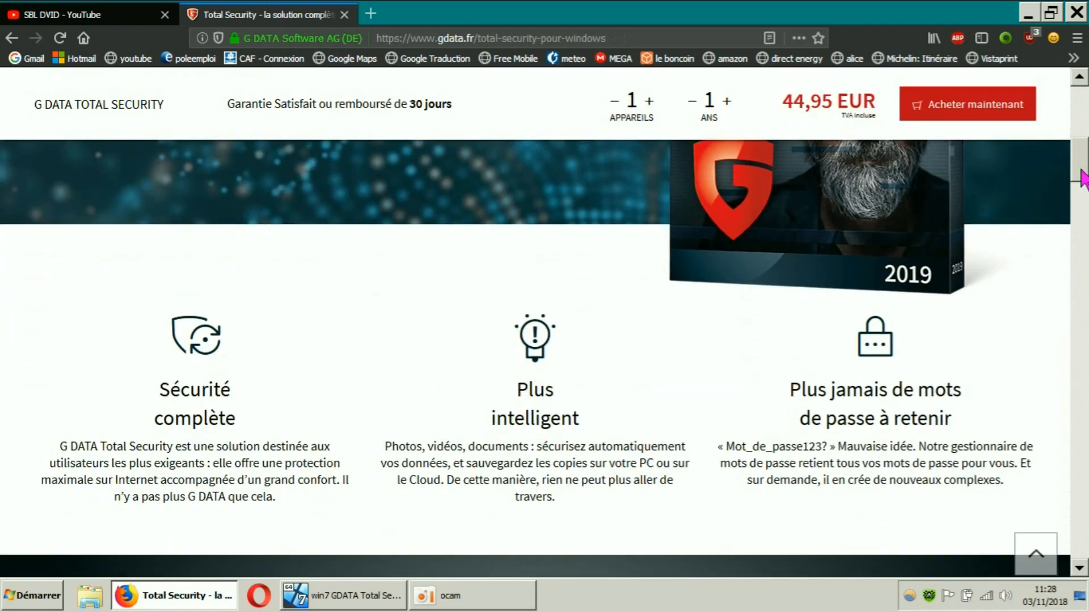
drag(1083, 178, 1081, 239)
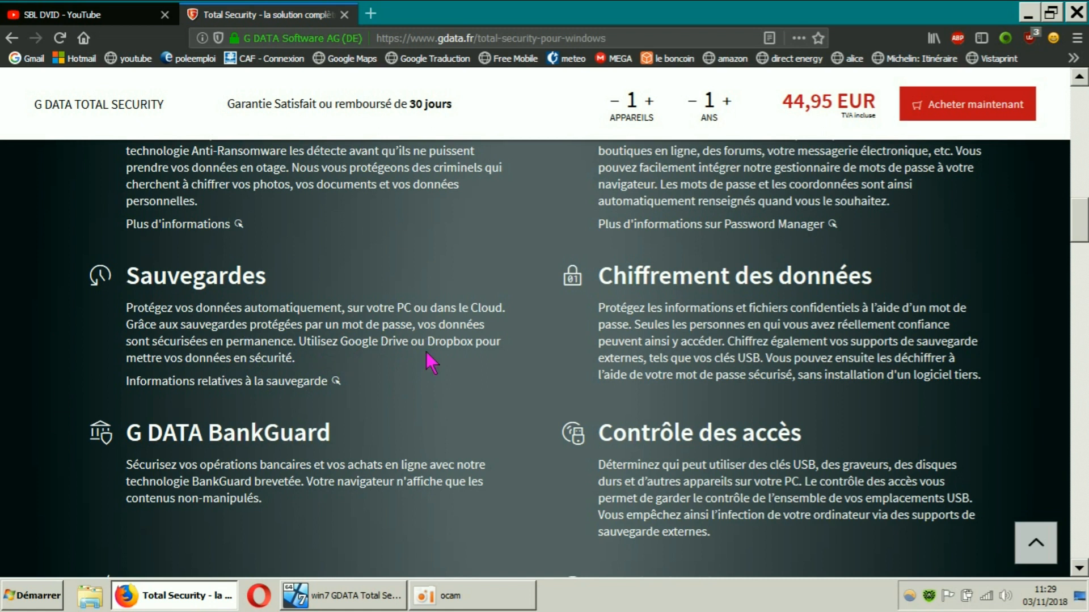
scroll(423, 362, up, 6)
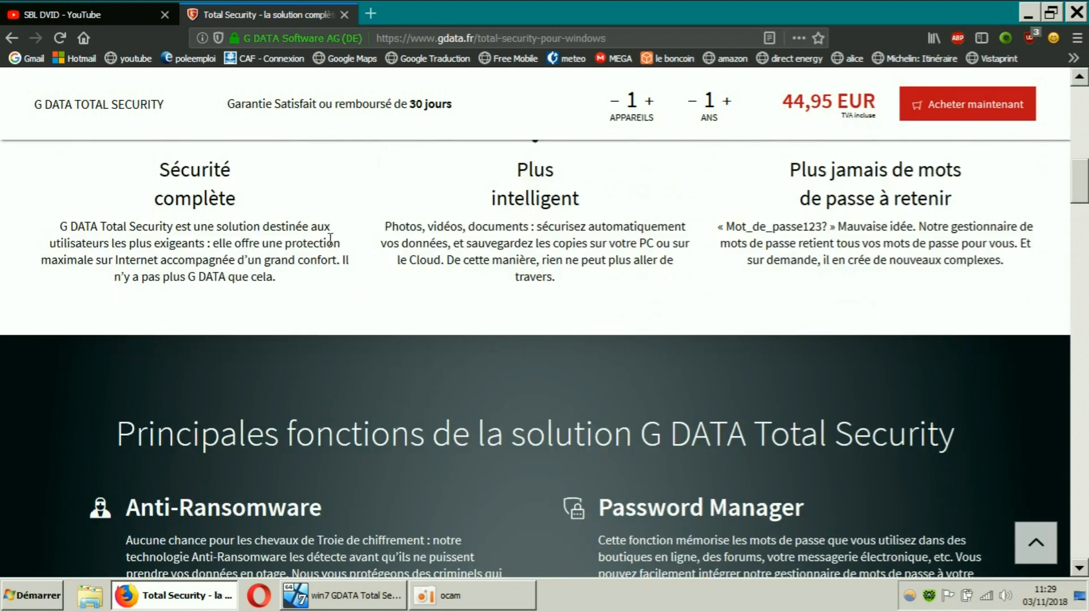
scroll(330, 240, down, 5)
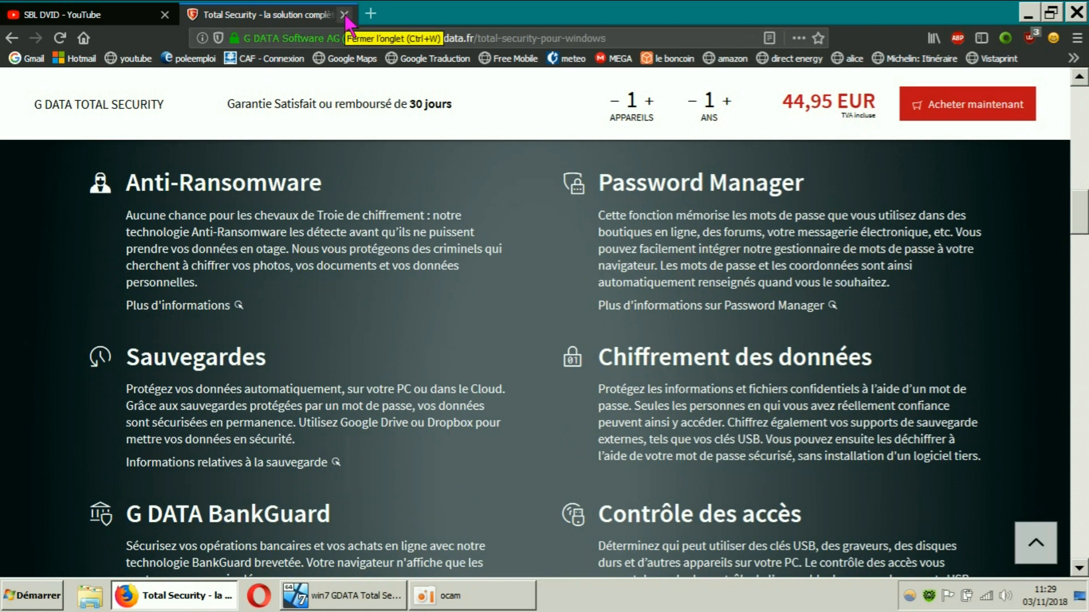
- Close the product page, minimize the browser and switch to the win7 GDATA Total Security 2019 virtual machine
click(344, 14)
click(1028, 12)
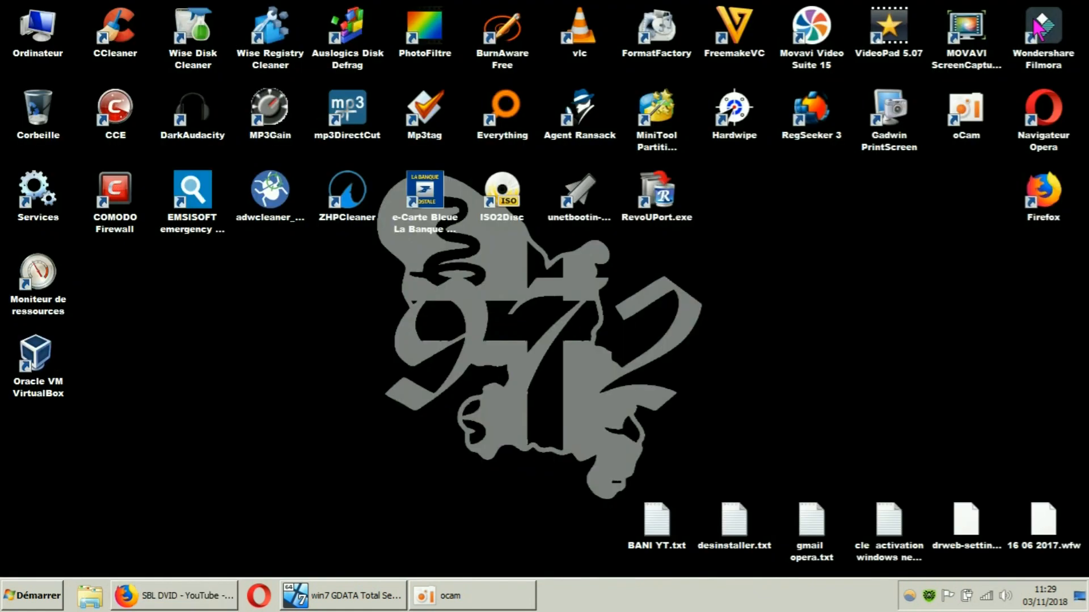
click(346, 594)
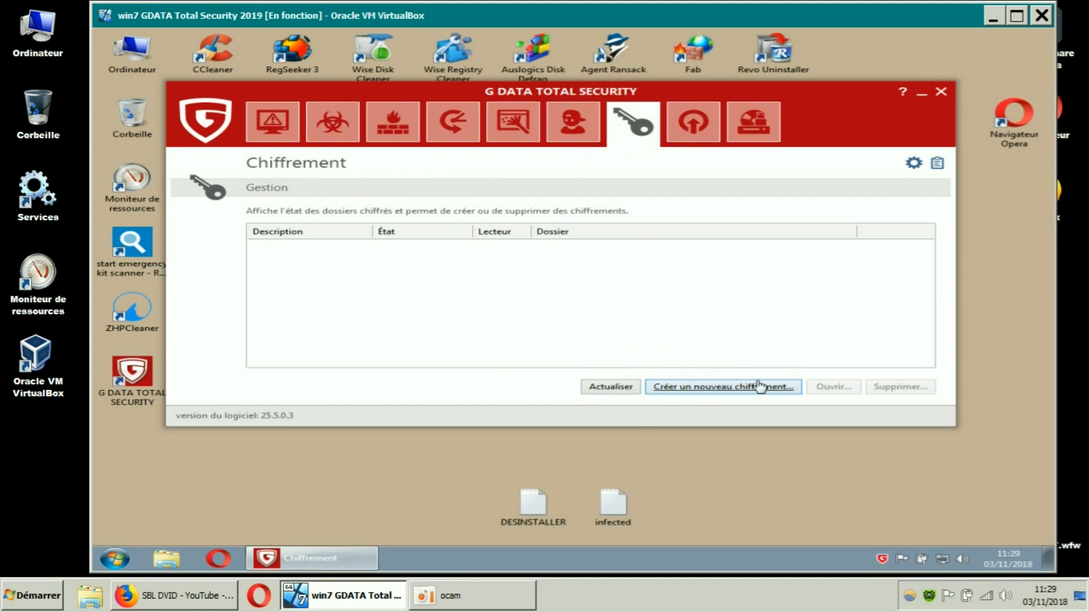
- Start creating a new encrypted vault and inspect the choice of save location, keeping the default file path
click(719, 389)
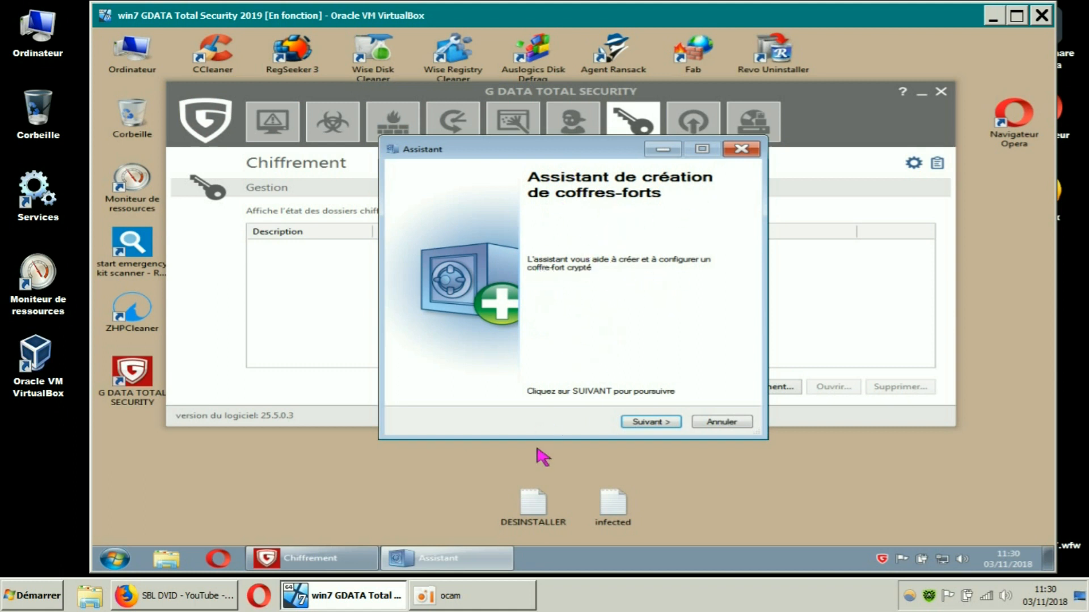
click(646, 422)
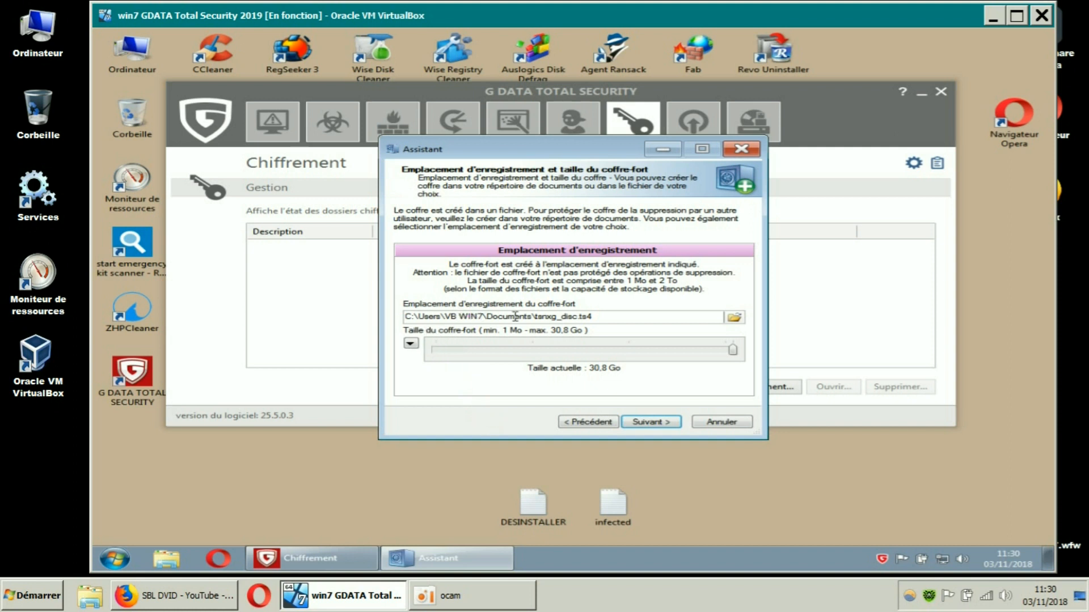
click(734, 318)
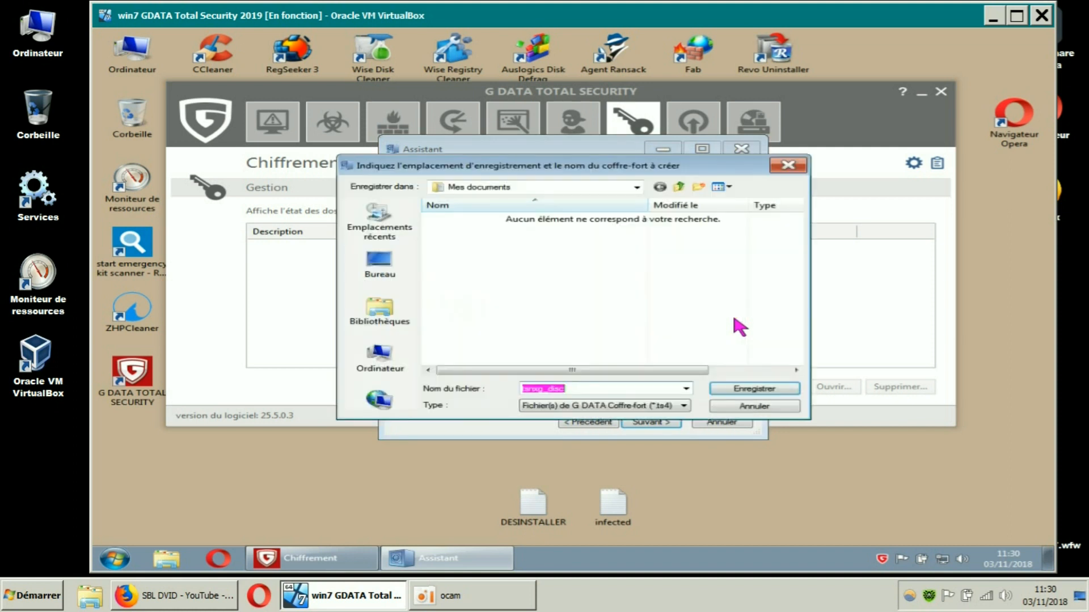
click(789, 166)
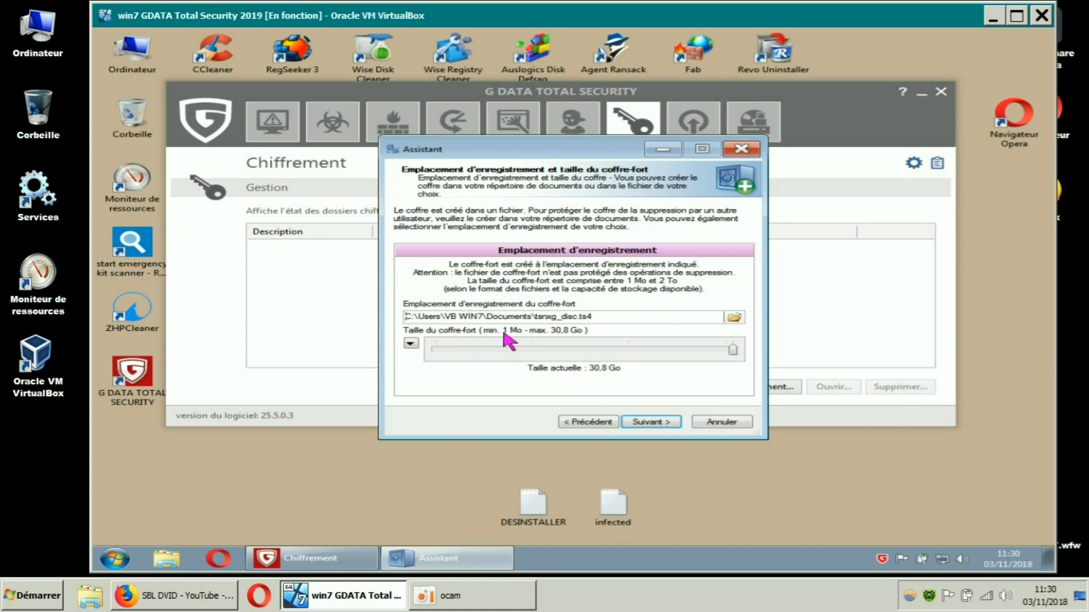
- Check the free space on local disk C: of the virtual machine, then return to the vault assistant
click(145, 58)
double_click(146, 58)
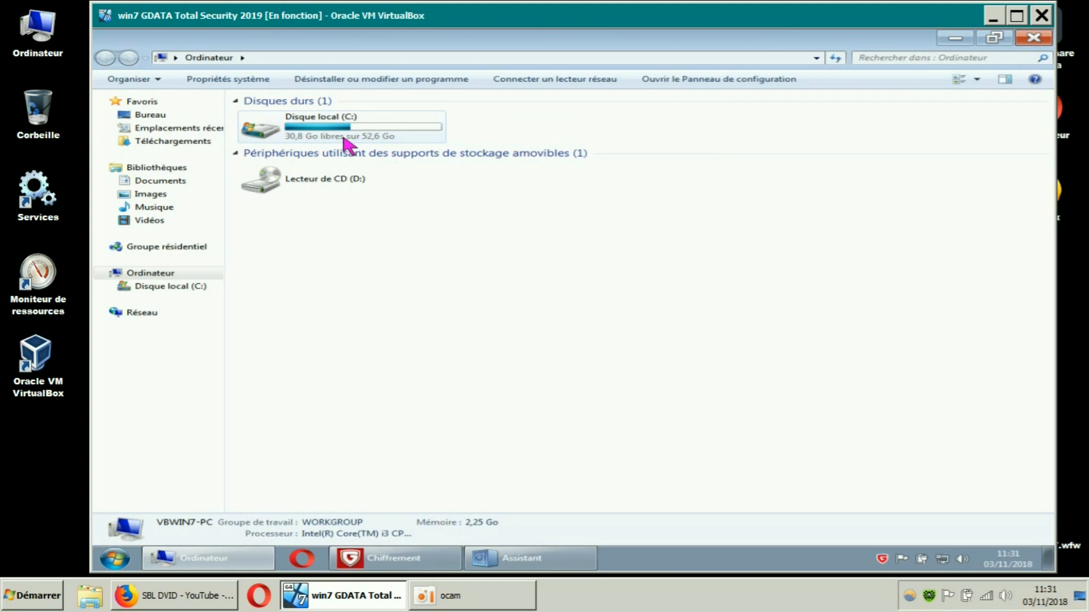
click(1033, 37)
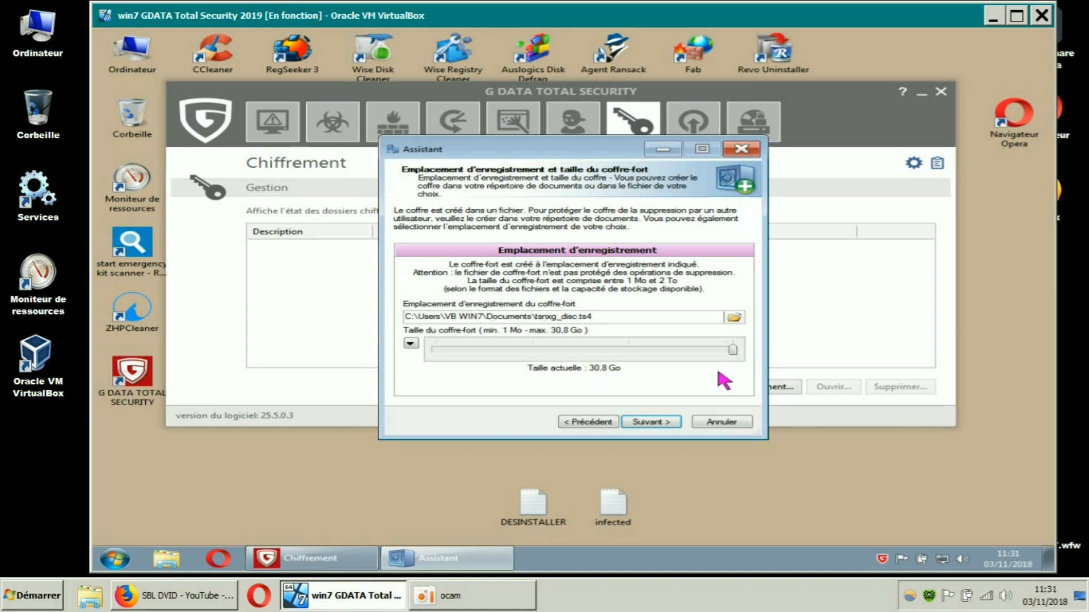
- Reduce the vault's size well below the maximum and continue to the vault parameters
drag(729, 352, 533, 353)
click(651, 423)
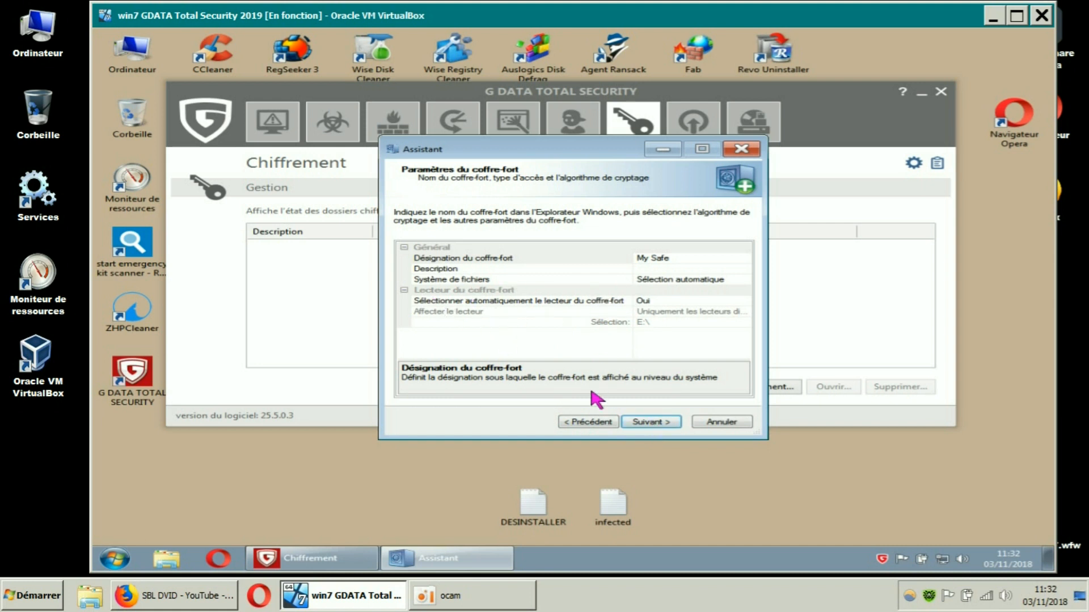
- Examine the vault's drive settings: automatic drive selection, drive assignment and drive letter
click(493, 301)
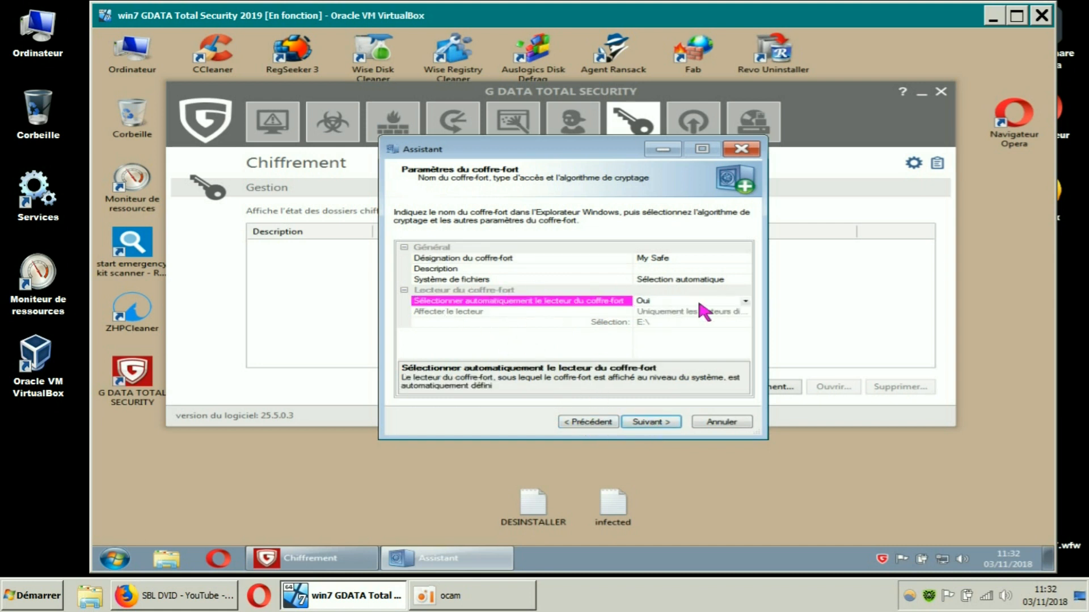
click(744, 301)
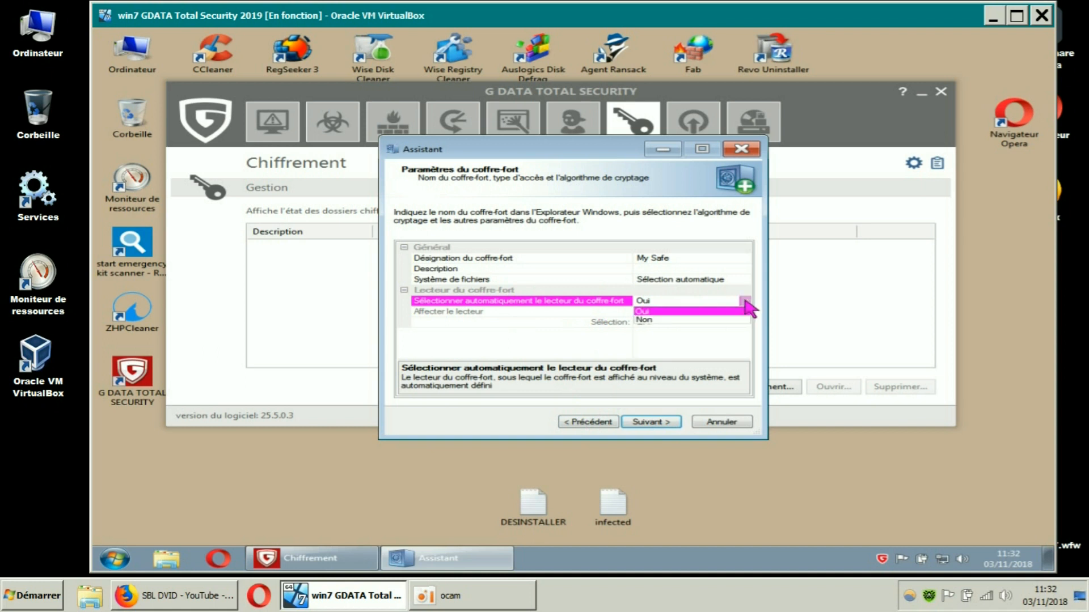
click(576, 321)
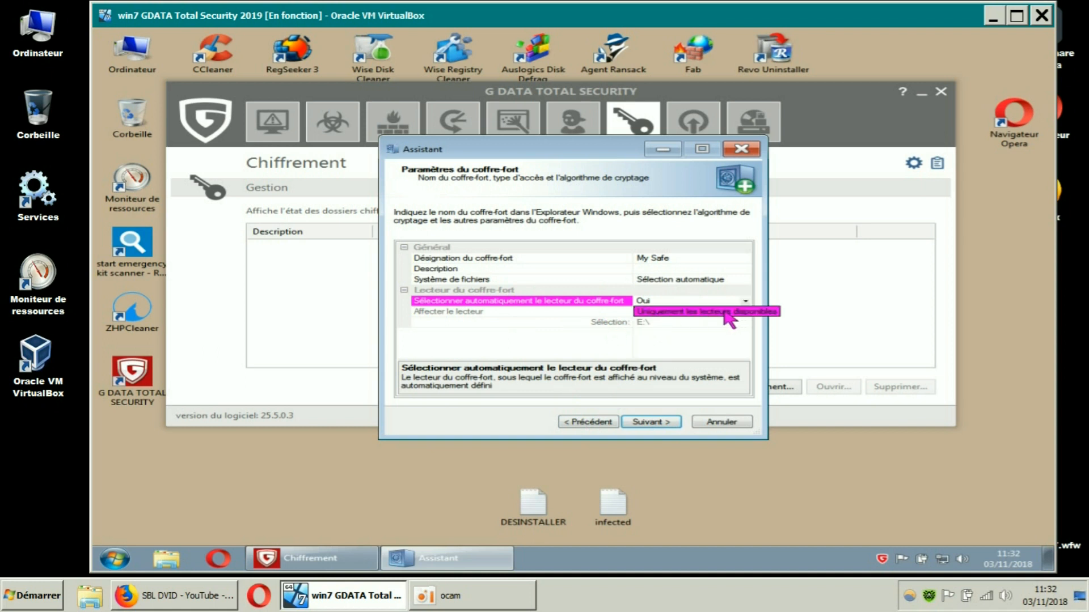
click(624, 340)
click(652, 322)
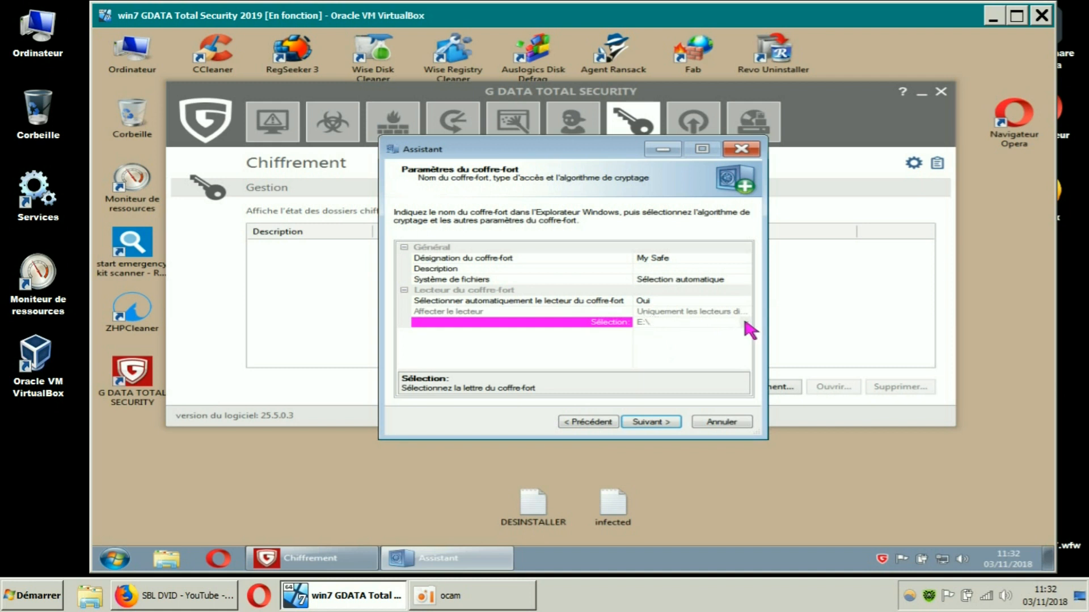
click(674, 312)
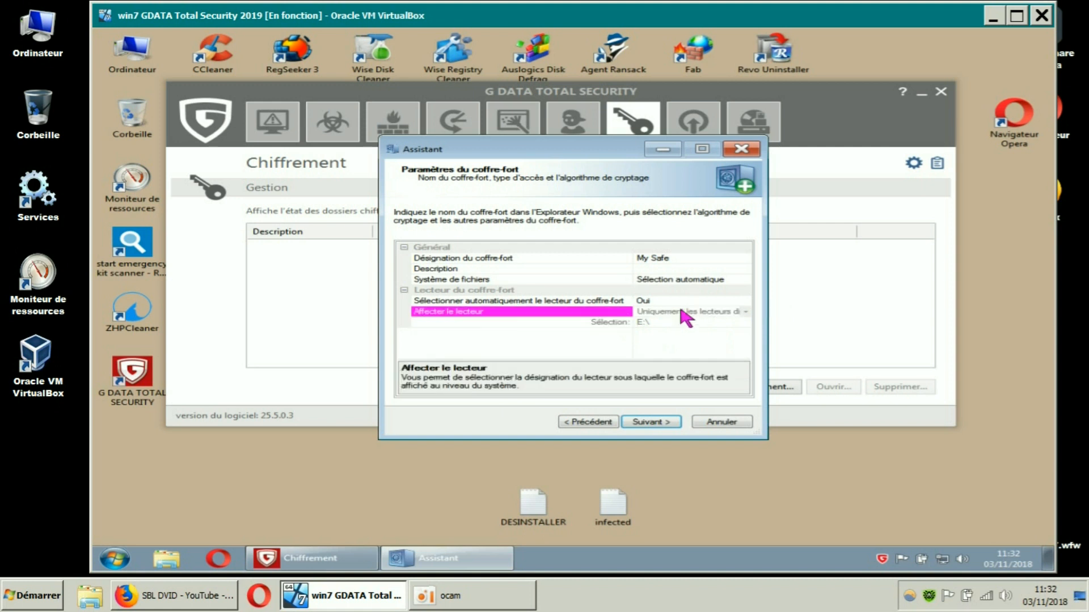
click(670, 301)
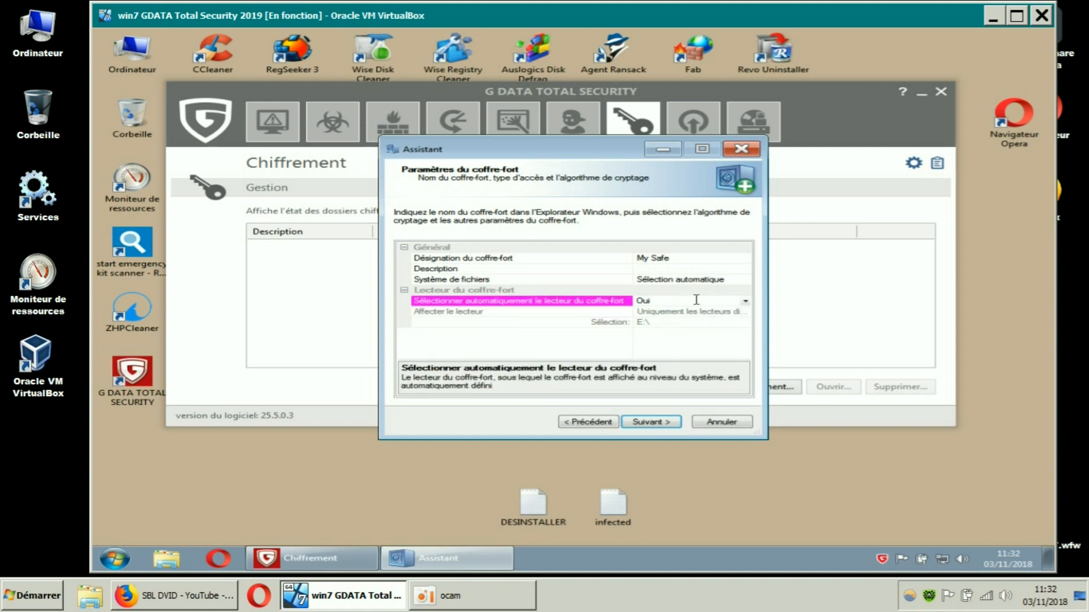
click(745, 301)
click(569, 337)
click(563, 329)
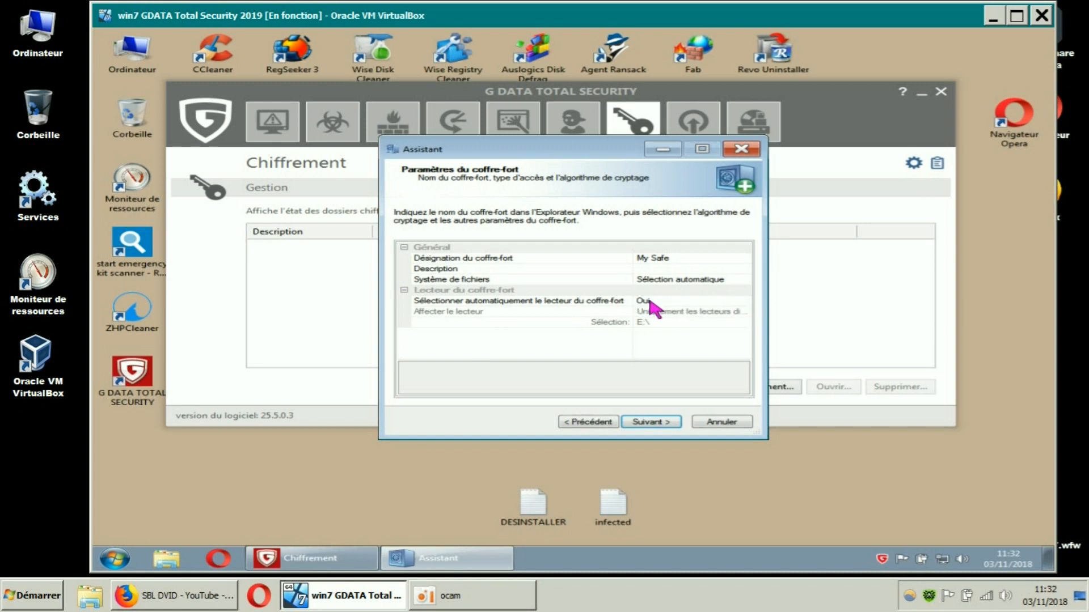
click(687, 300)
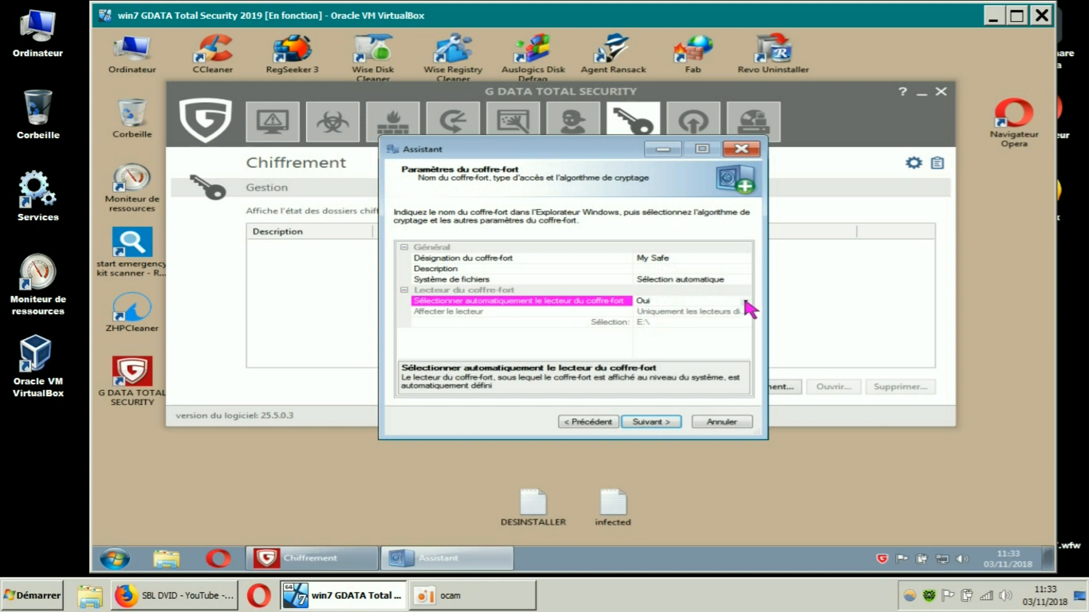
click(541, 321)
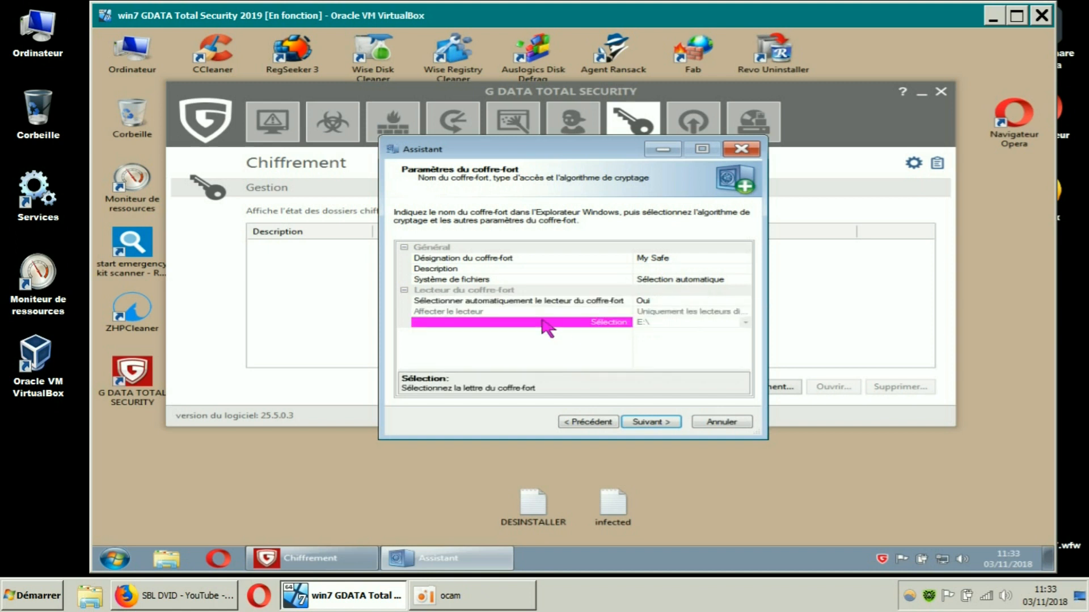
click(598, 332)
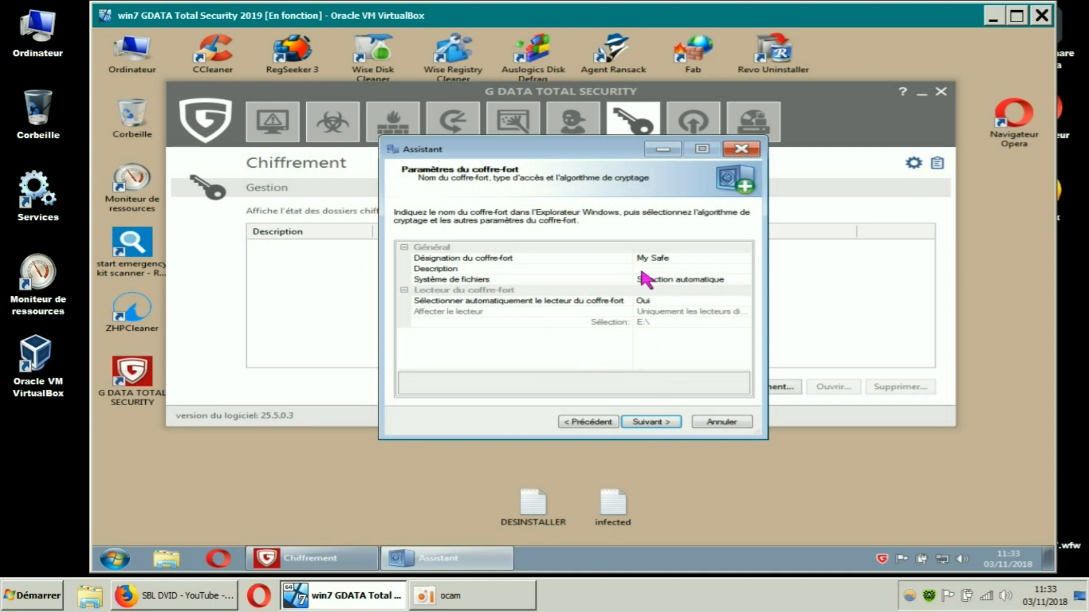
- Accept the vault parameters and try to continue past the vault access page without adding a password
click(652, 423)
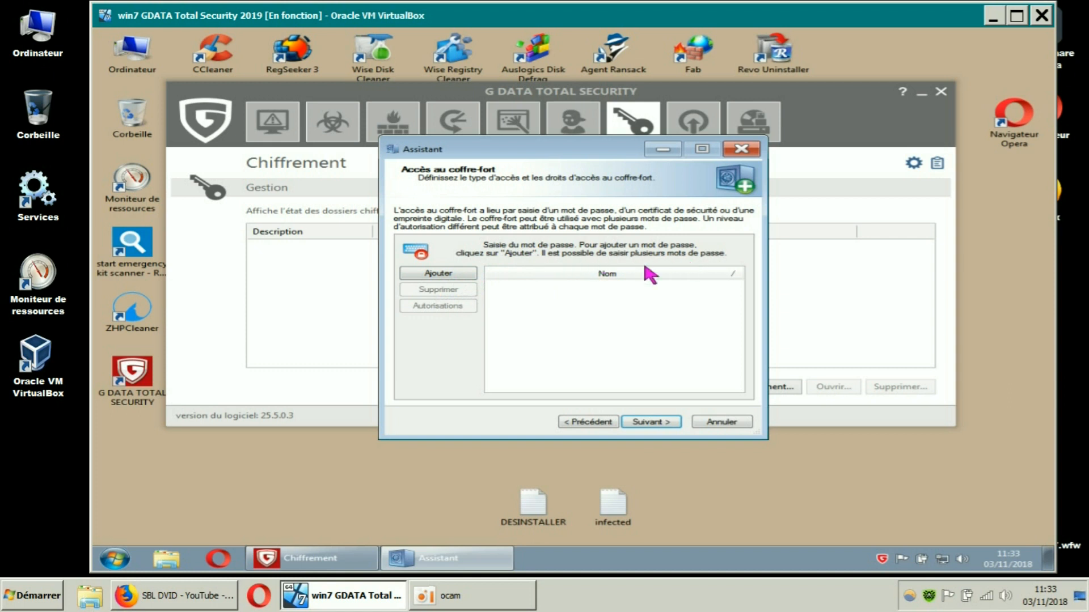
click(649, 423)
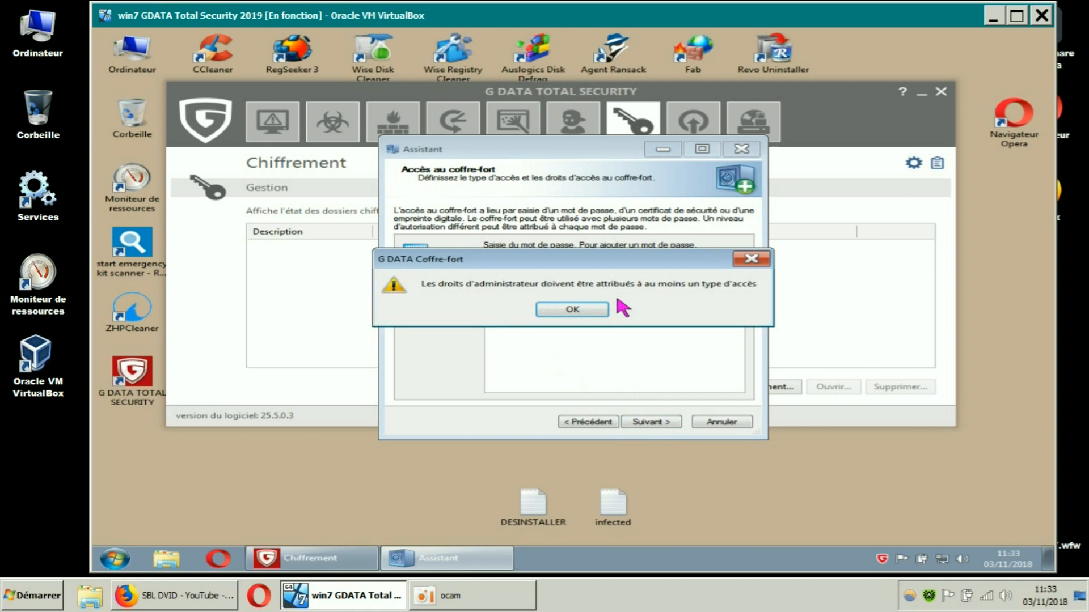
click(747, 262)
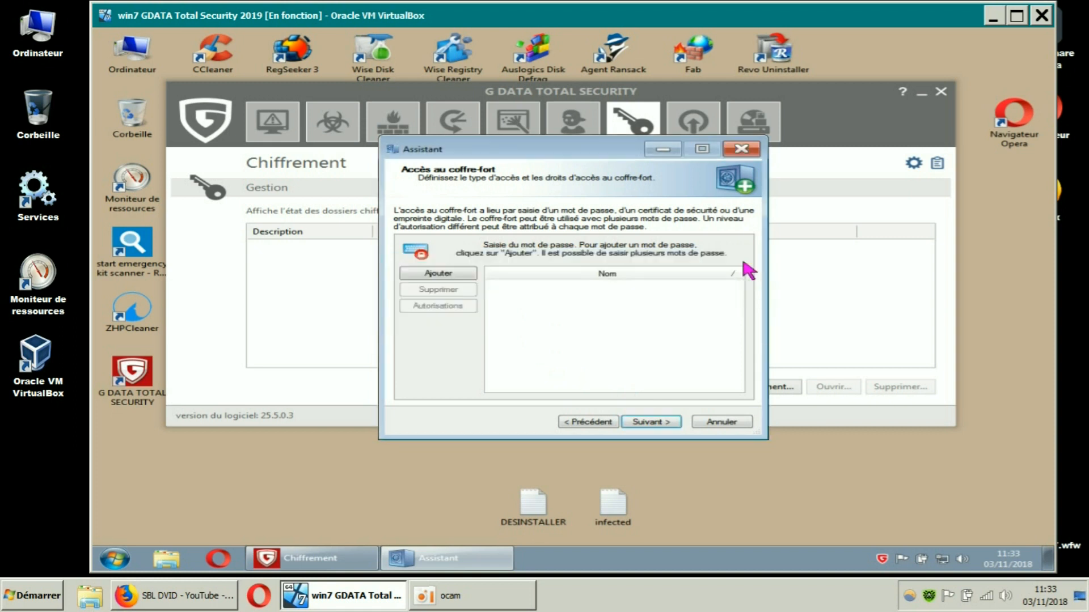
- Add a vault access entry for "Utilisateur : 1", entering and confirming the access password
click(449, 273)
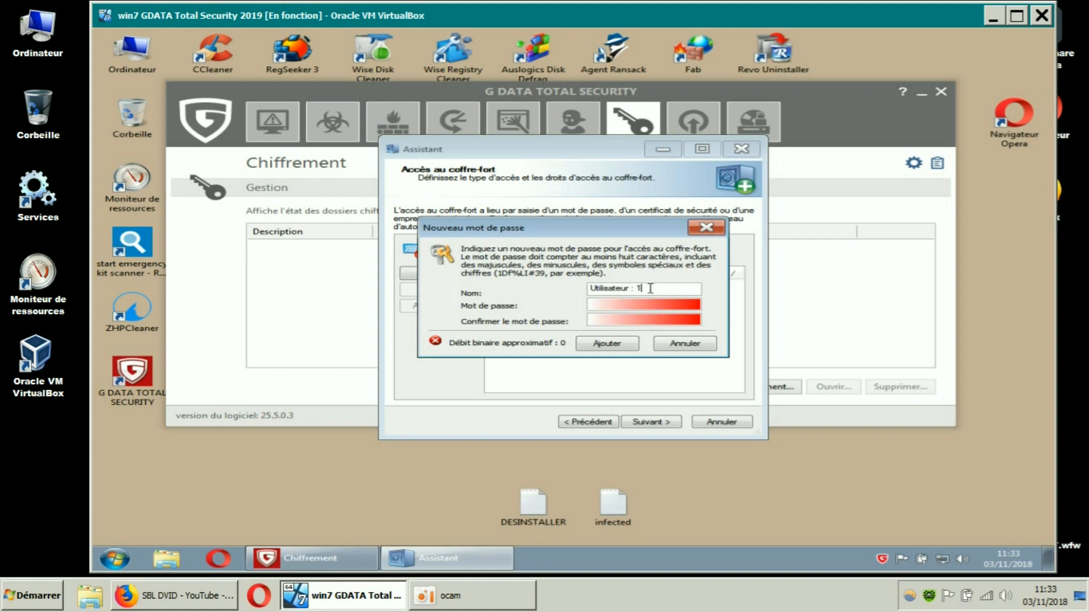
click(655, 290)
text(•••••)
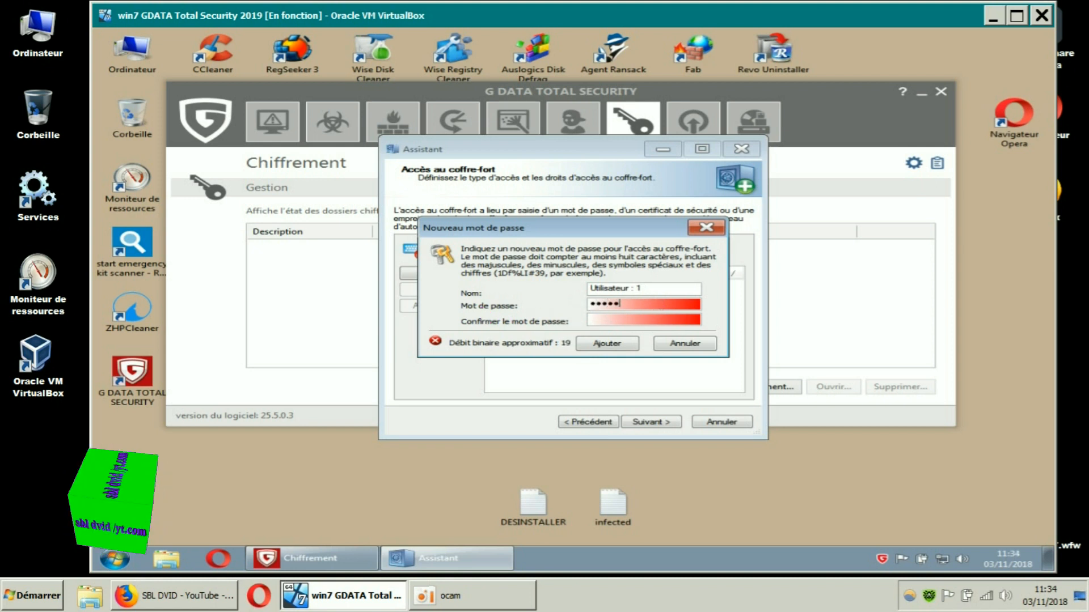
click(599, 318)
text(•)
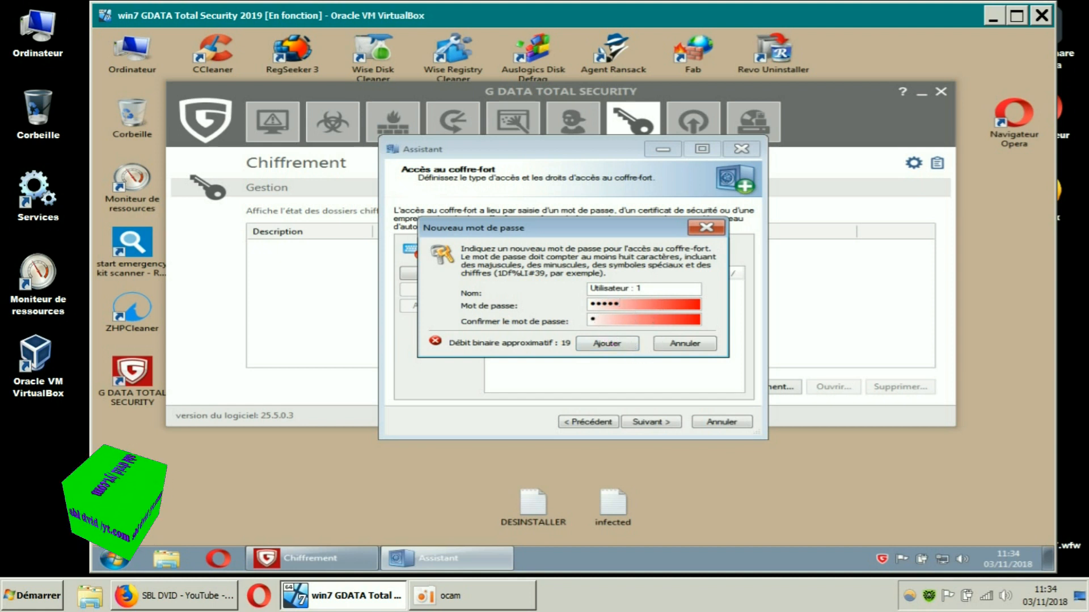
text(••••)
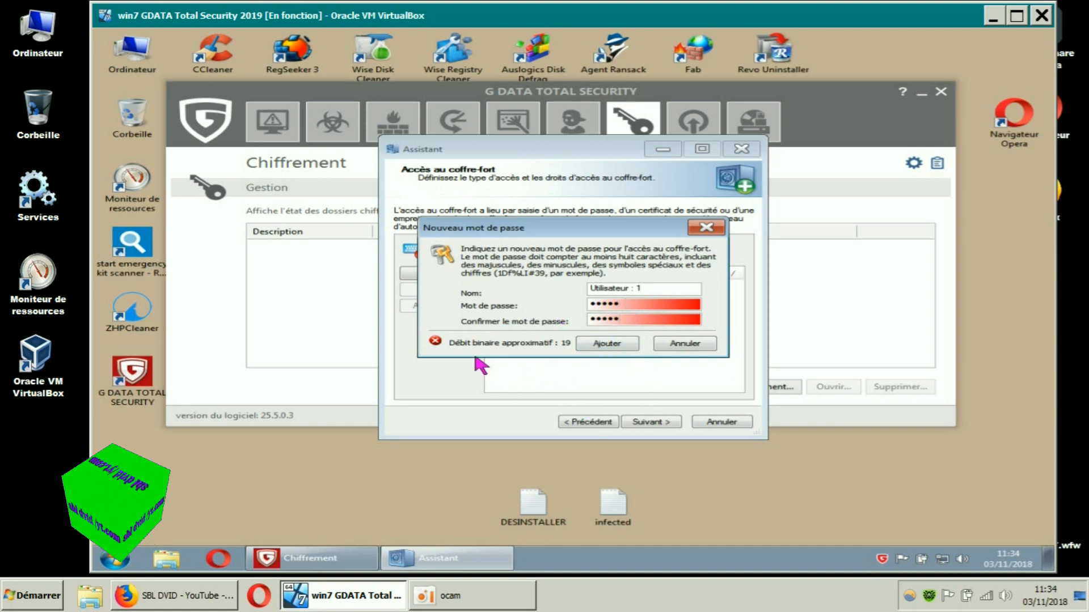
click(606, 343)
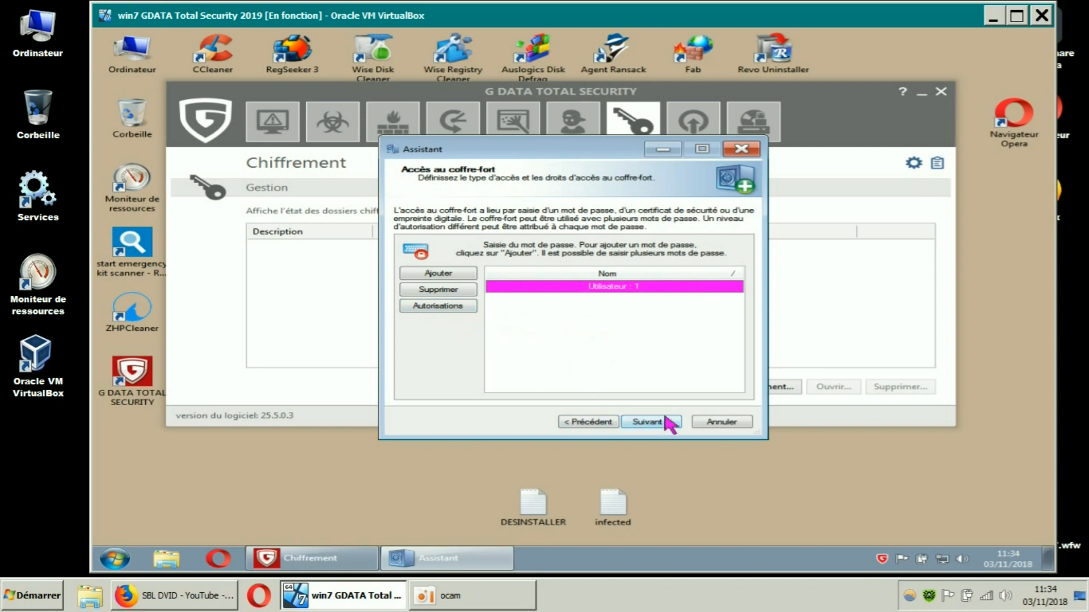
- Open the permissions of "Utilisateur : 1" and examine the automatic start and read-only options
click(443, 306)
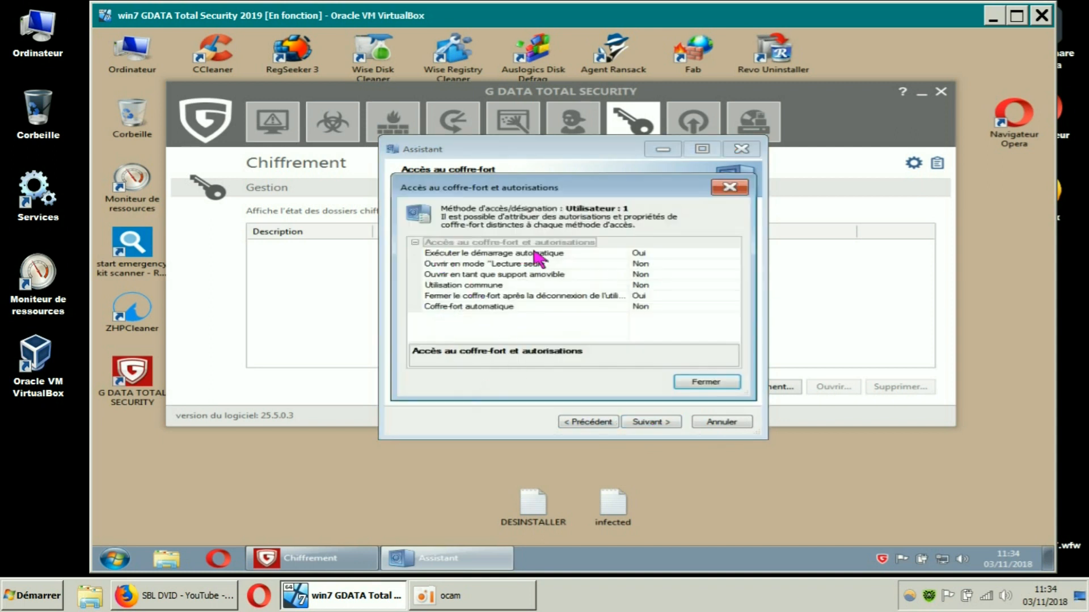
click(671, 254)
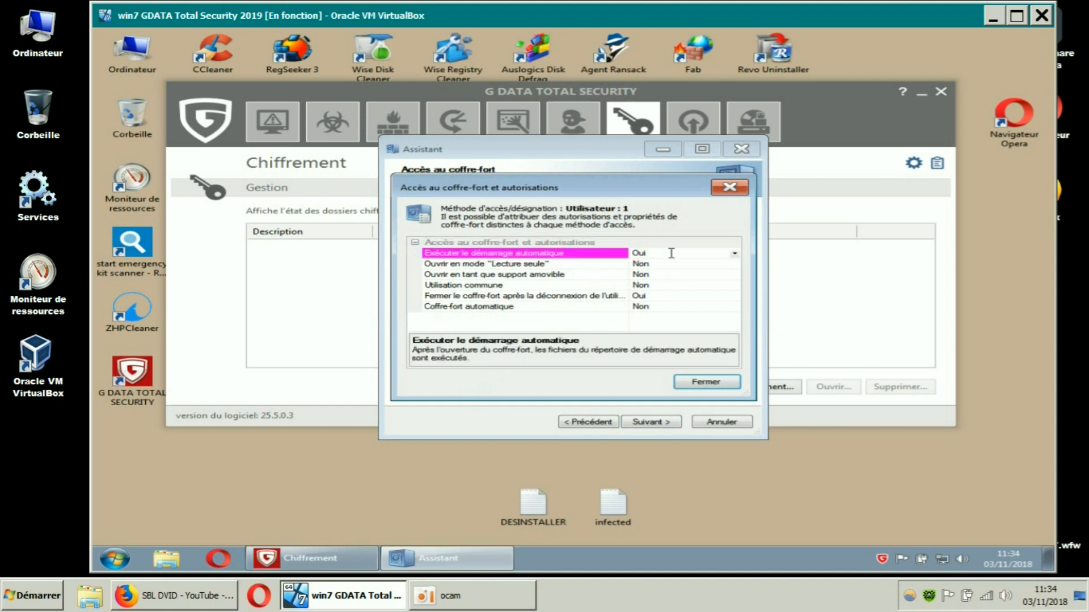
click(734, 253)
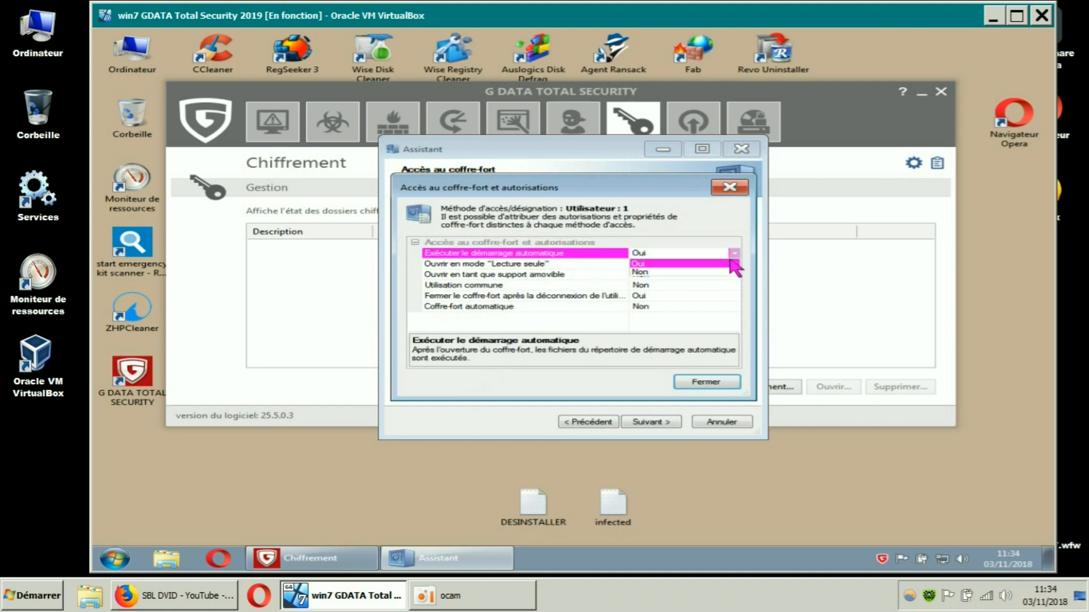
click(645, 306)
click(679, 264)
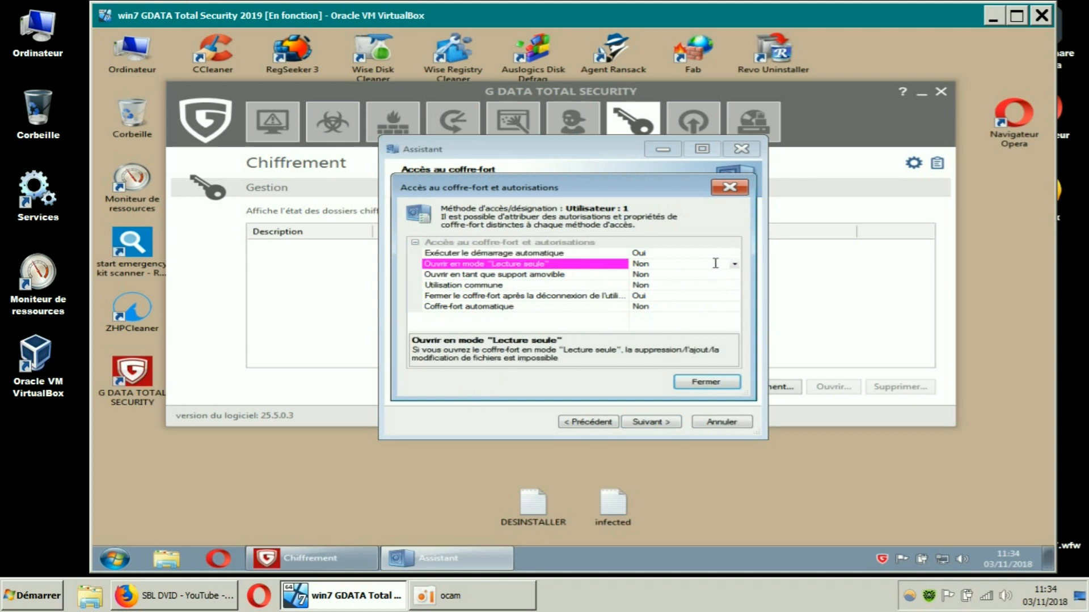
click(734, 266)
click(619, 329)
- Examine the shared use and removable medium options of "Utilisateur : 1" and close the permissions
click(677, 285)
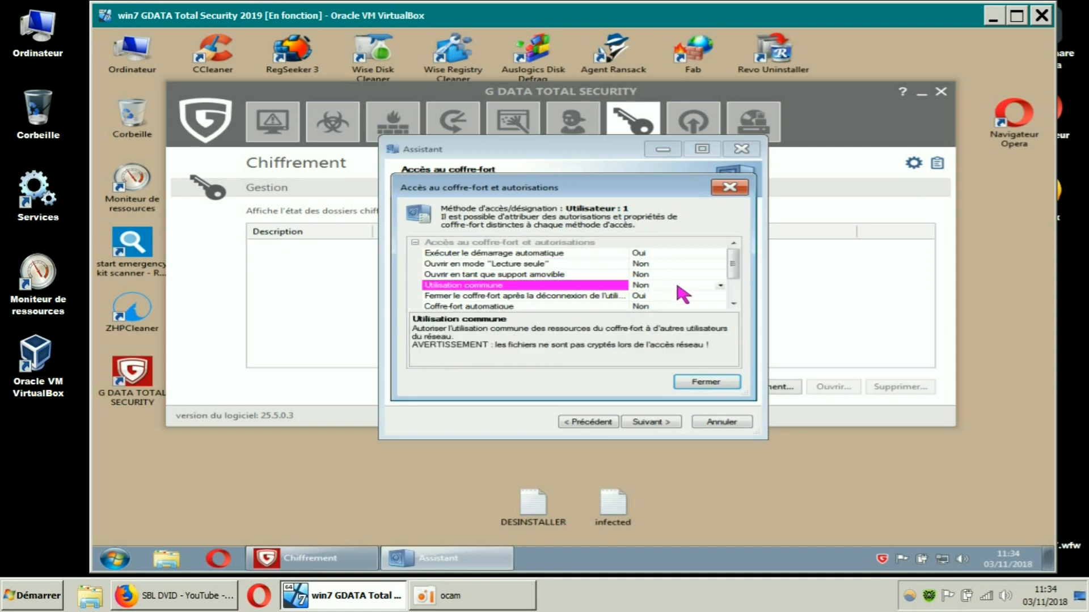
click(721, 287)
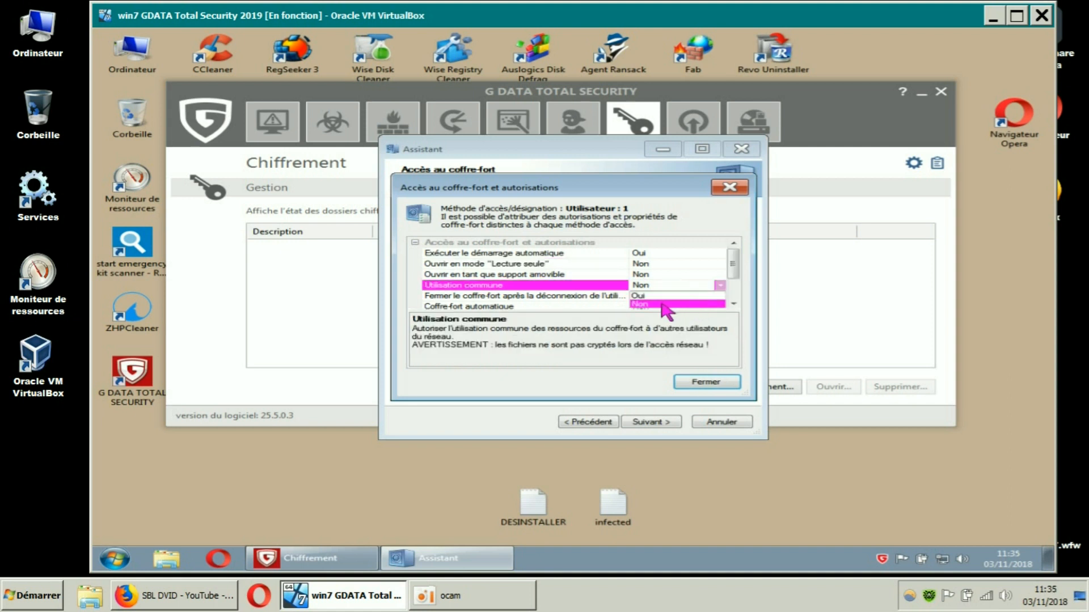
click(640, 304)
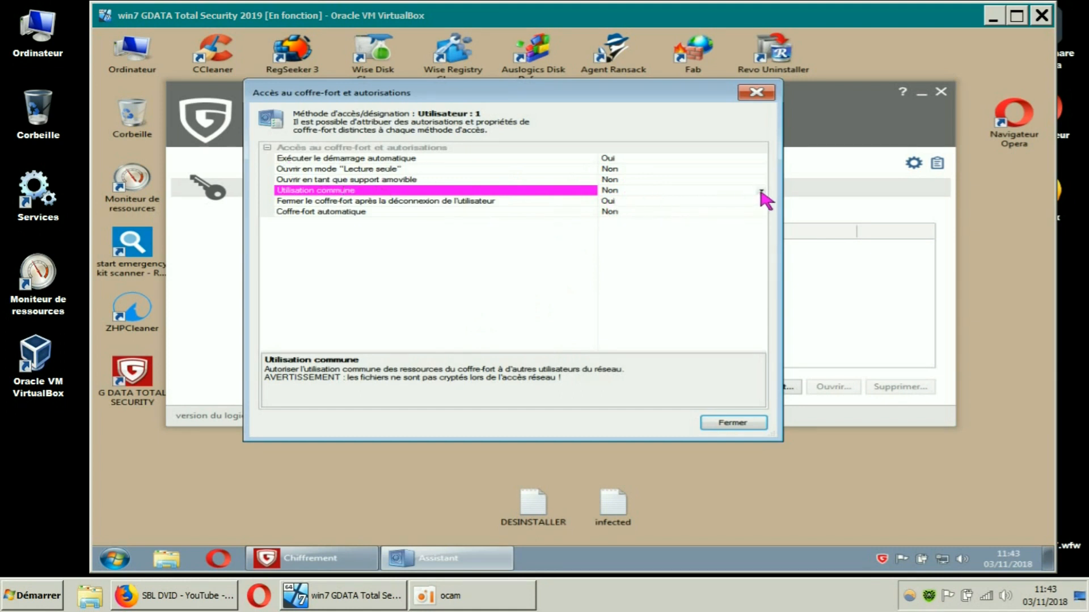
click(638, 180)
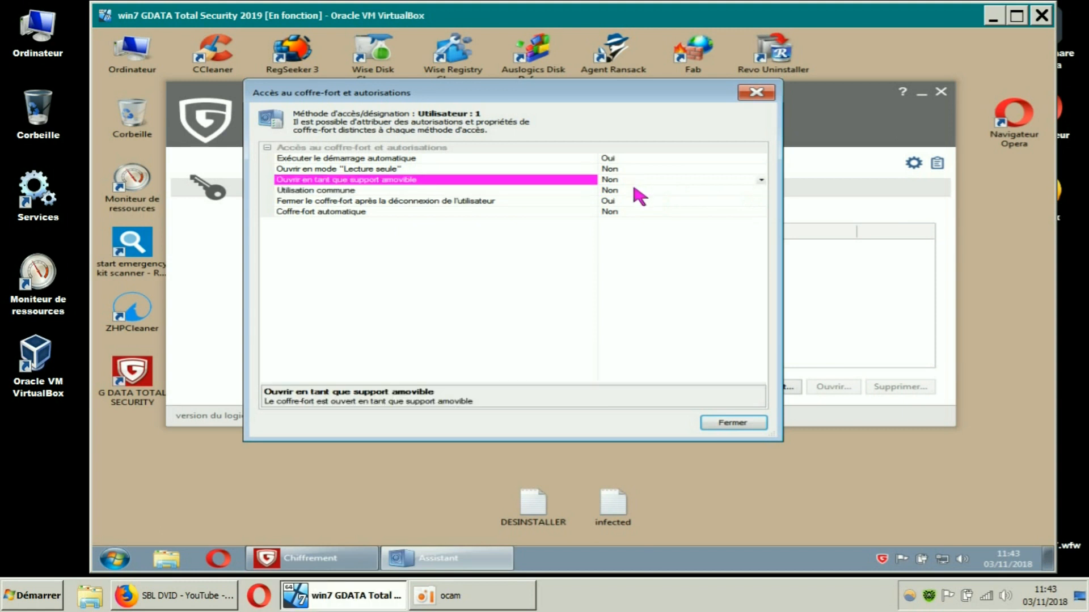
click(633, 189)
click(761, 192)
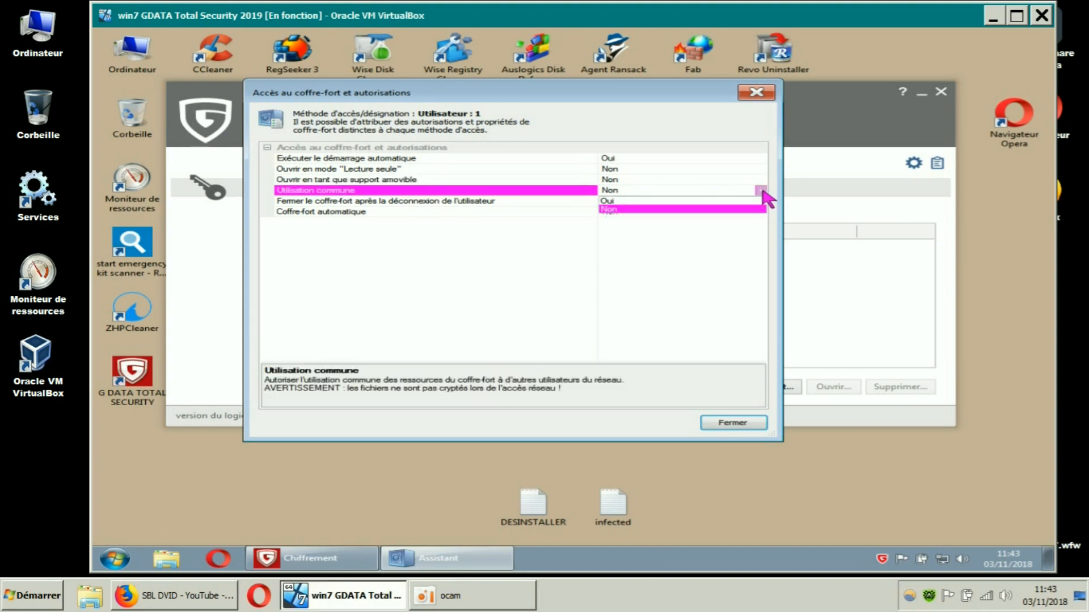
click(649, 260)
drag(785, 441, 851, 473)
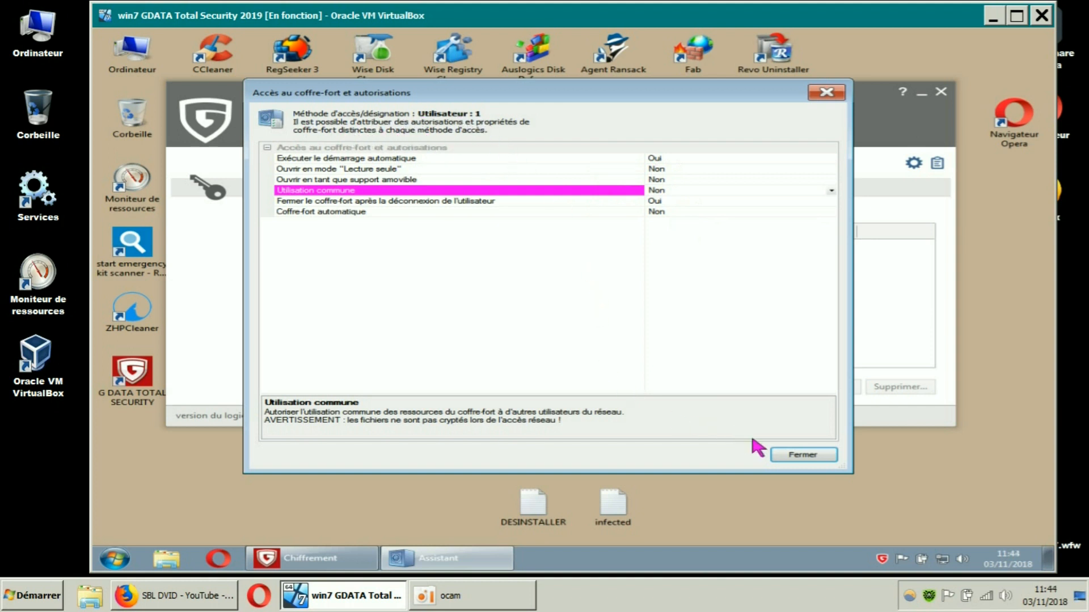
click(802, 454)
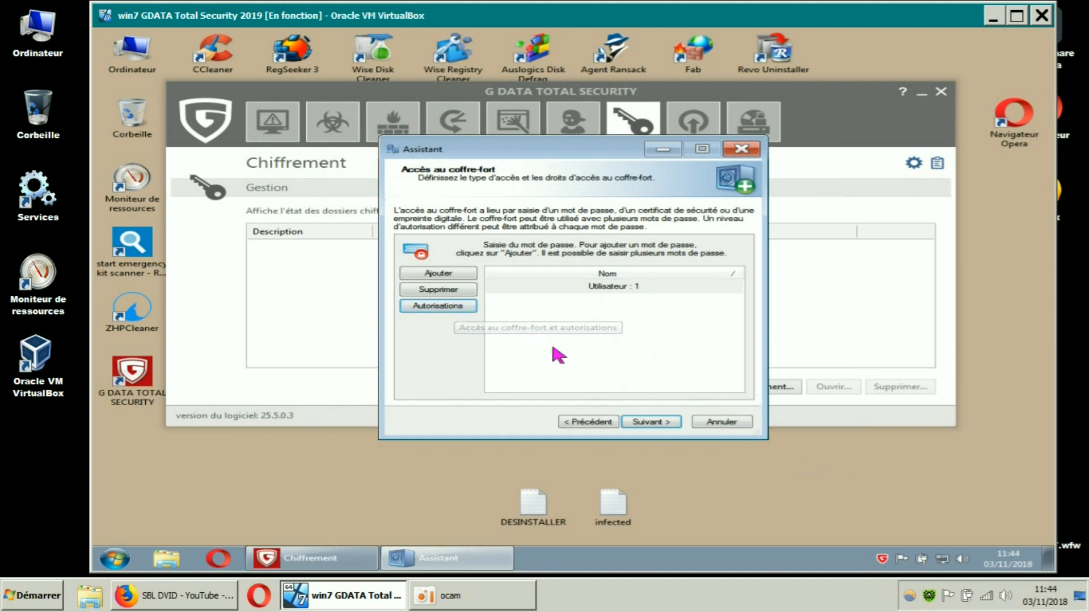
- Try to create the "My Safe" vault with the summarised configuration and exit the assistant
click(660, 424)
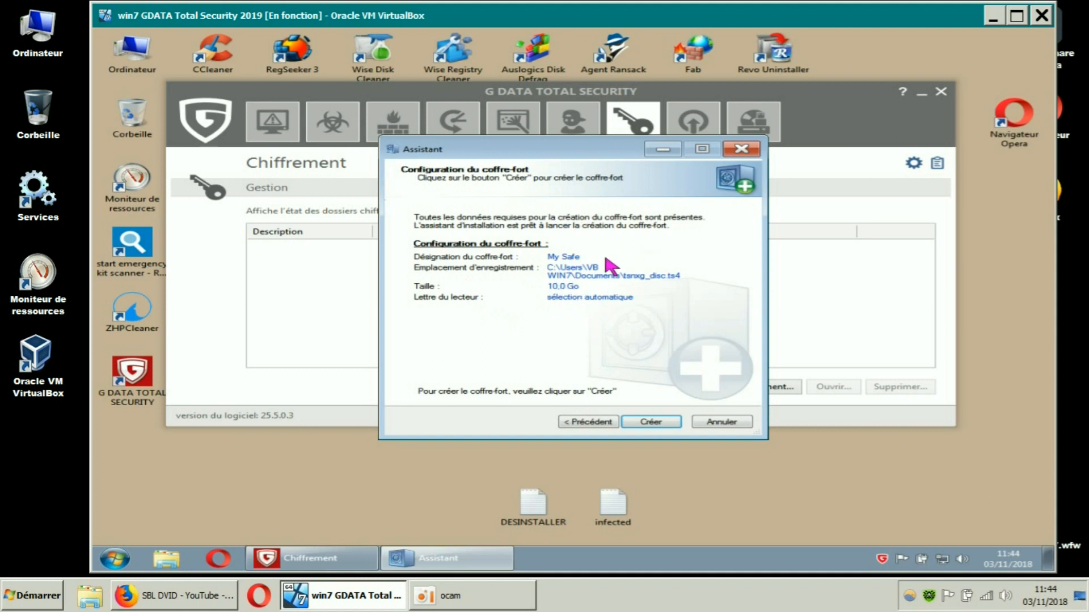
click(647, 426)
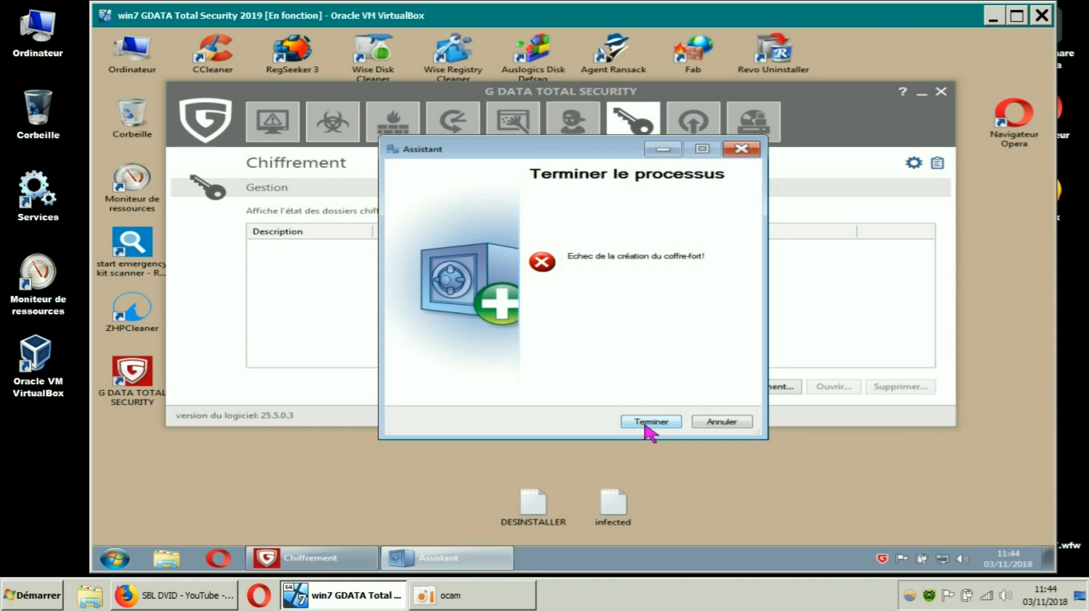
click(656, 424)
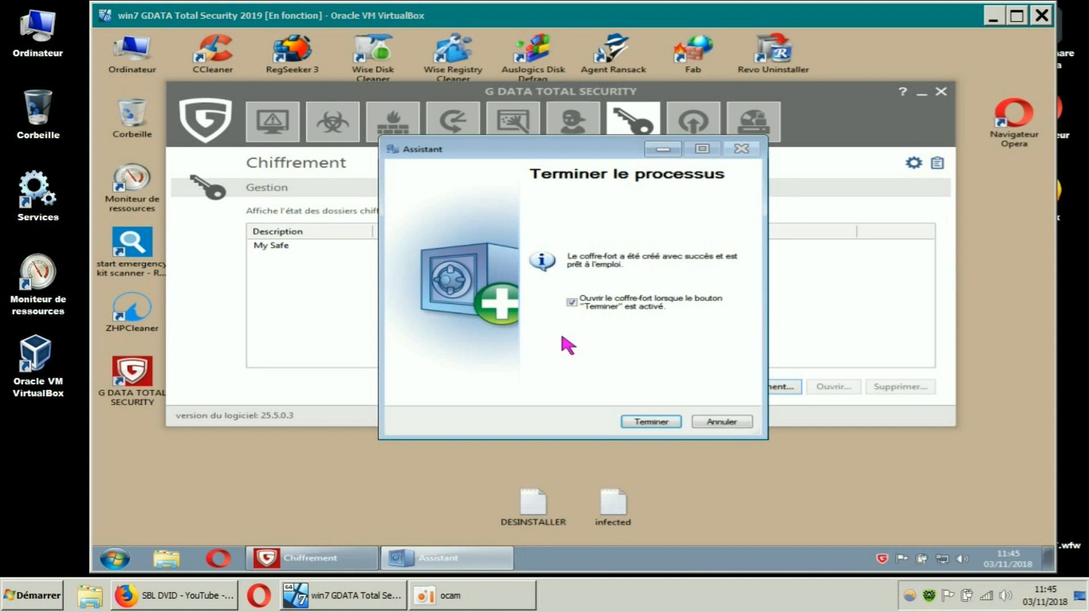
- Finish the vault assistant with the option to open the vault on completion turned off
click(599, 149)
drag(599, 149, 643, 161)
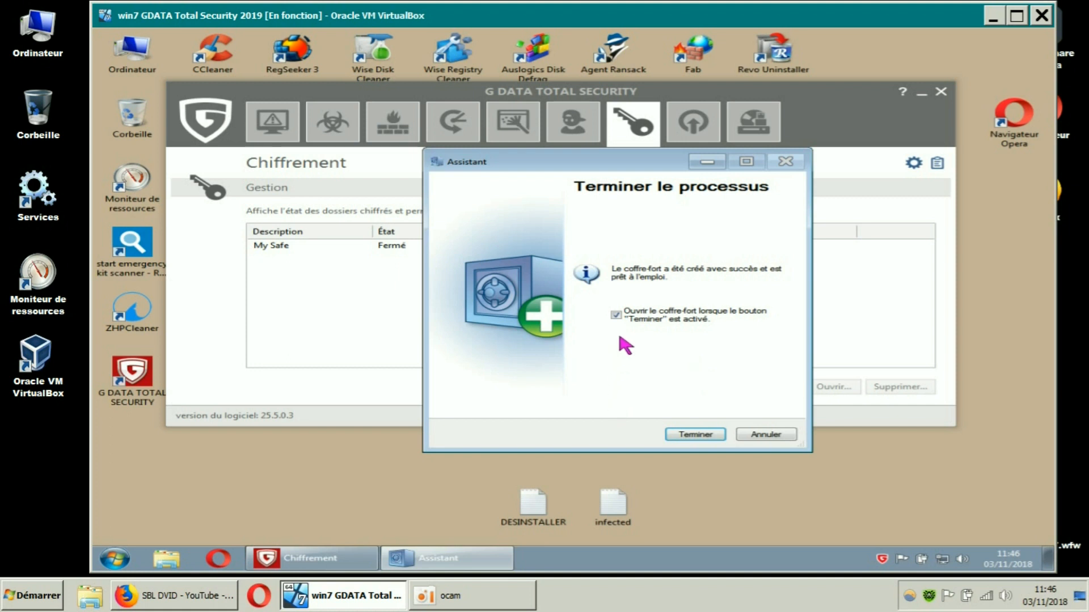
click(616, 316)
click(695, 434)
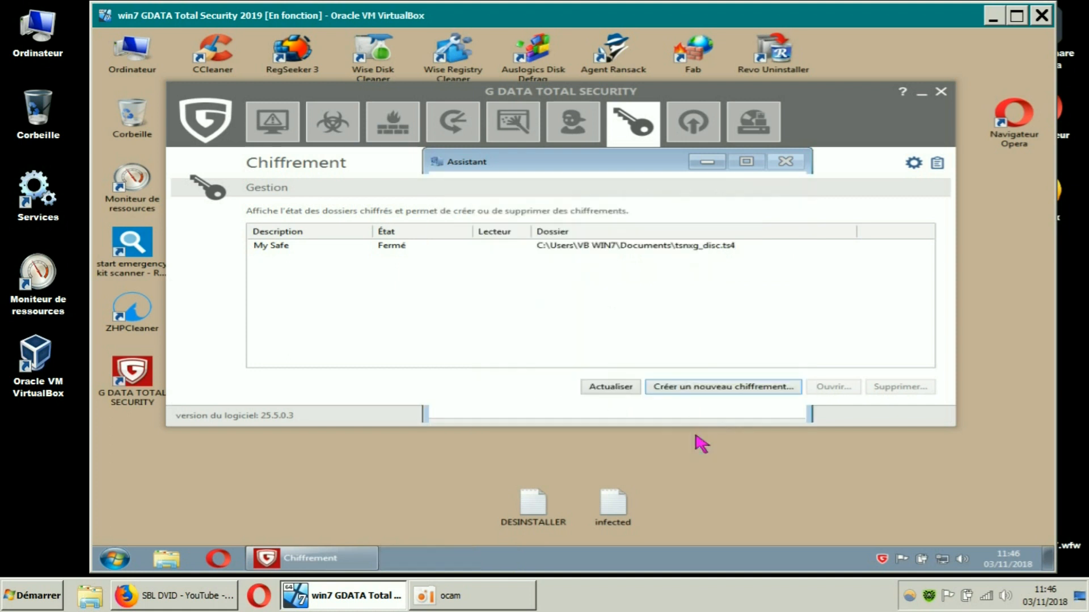
- Check the computer's drives and the Documents library for the vault and its tsnxg_disc file
click(132, 63)
double_click(132, 73)
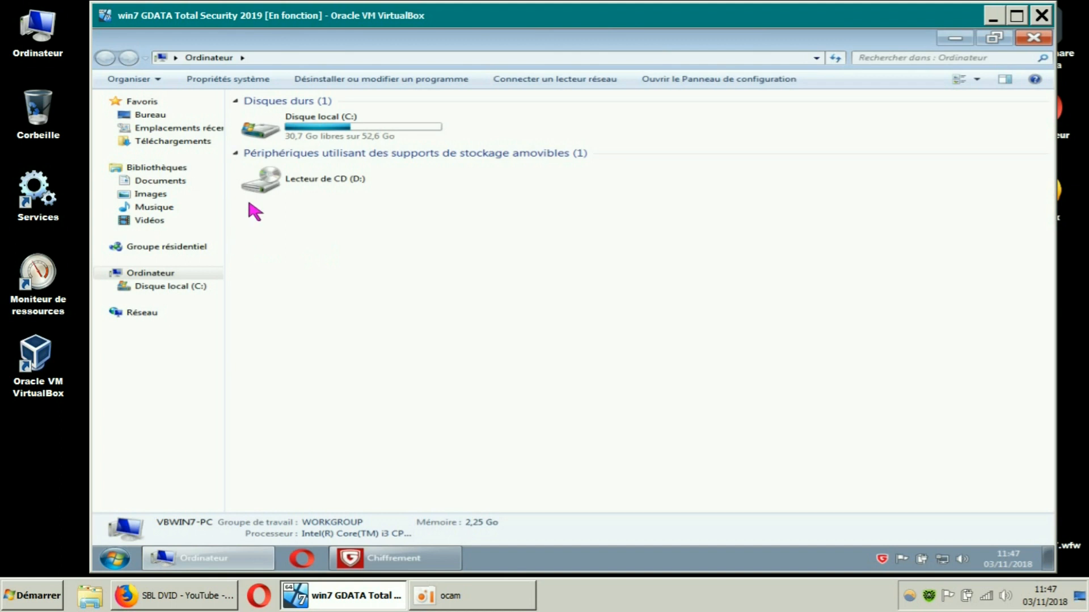
click(180, 183)
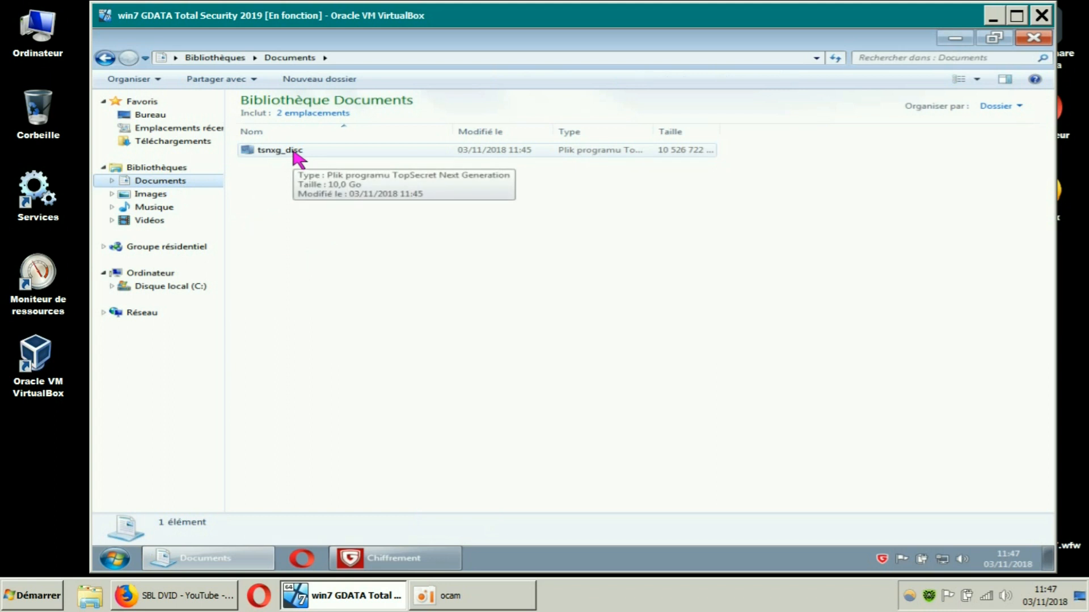
click(107, 60)
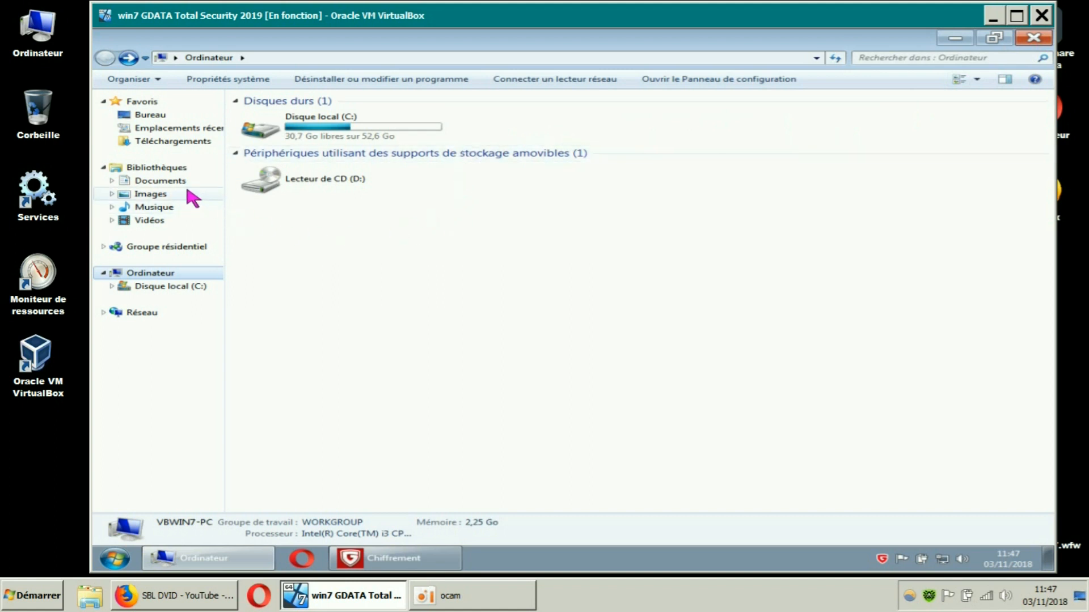
click(171, 181)
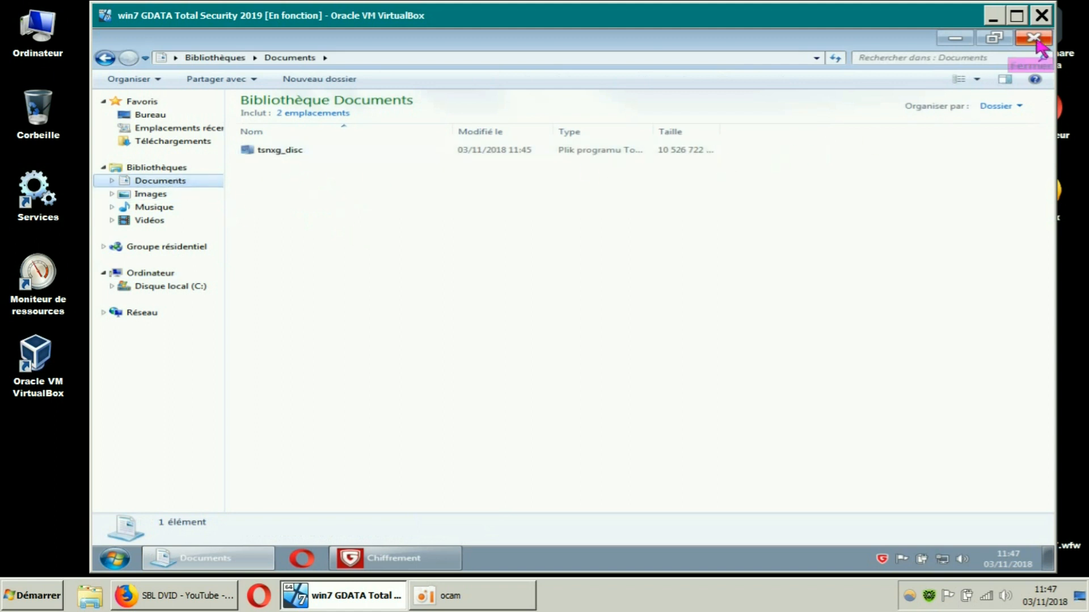
click(105, 57)
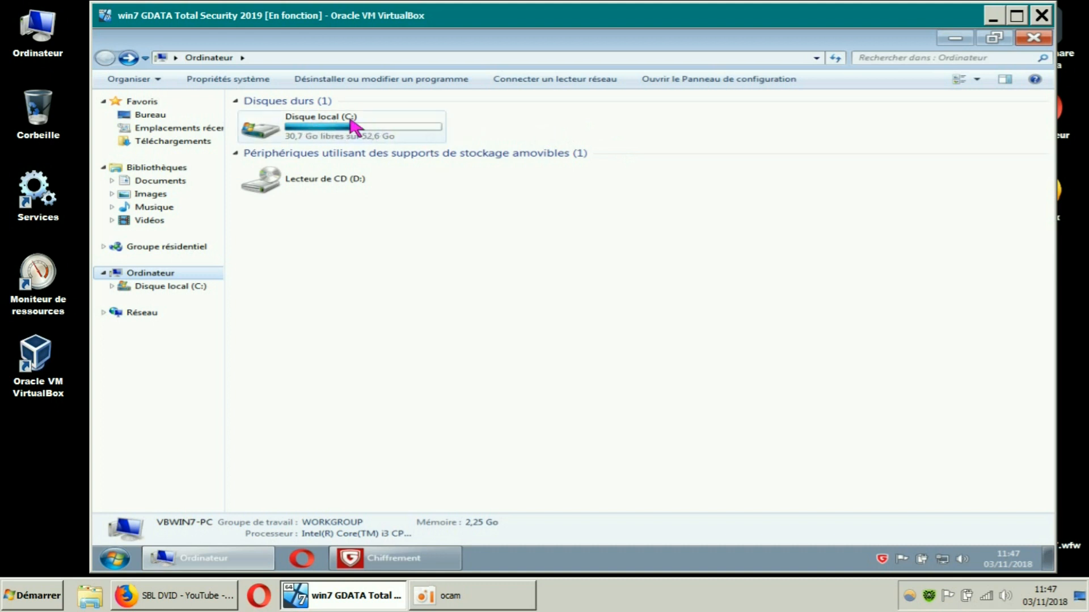
click(1032, 39)
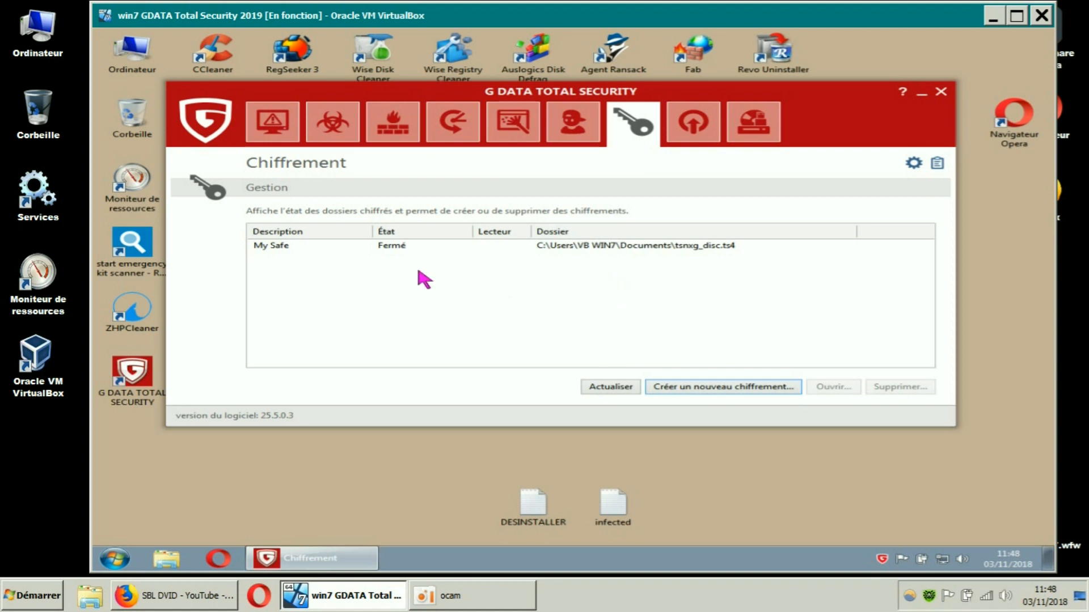
- Delete the "My Safe" vault, confirming the deletion, and close the security program
click(283, 246)
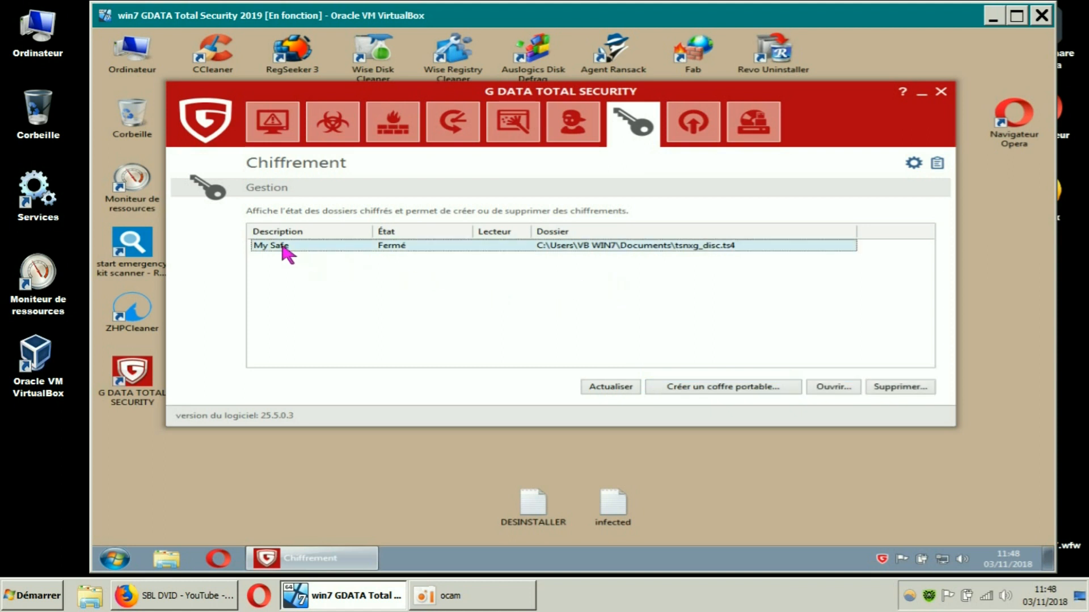
click(882, 390)
click(550, 322)
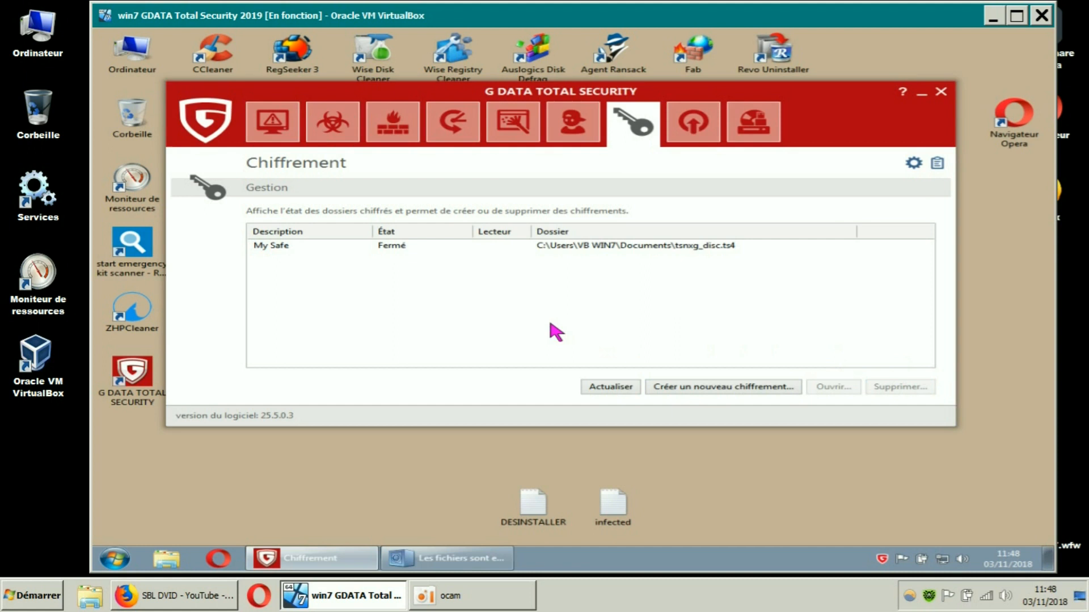
click(568, 306)
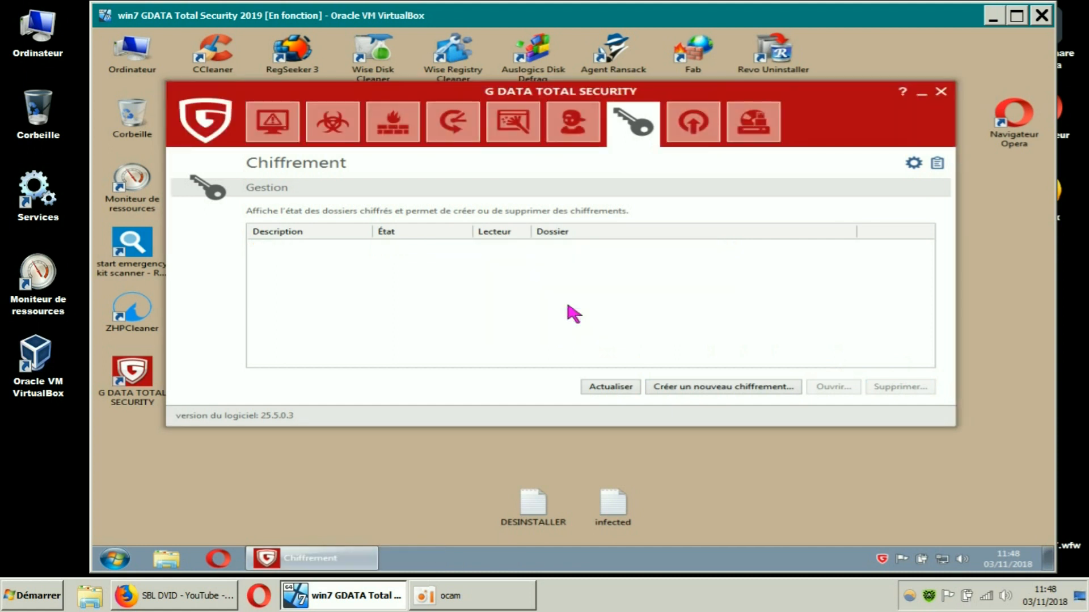
click(940, 92)
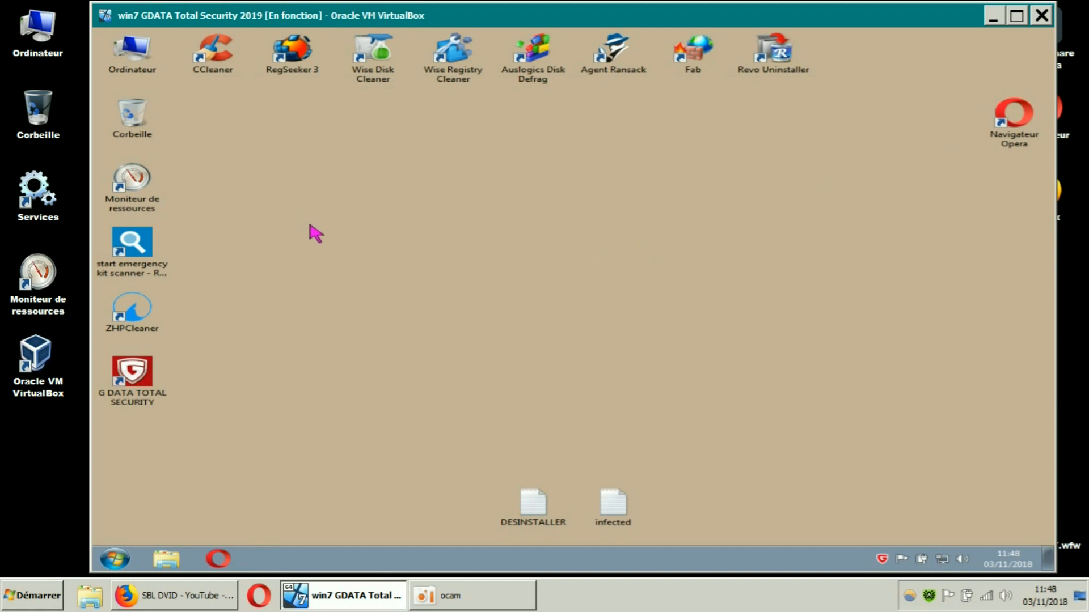
- Check the Documents library, Disque local (C:) and Ordinateur for remains of the deleted vault
click(175, 563)
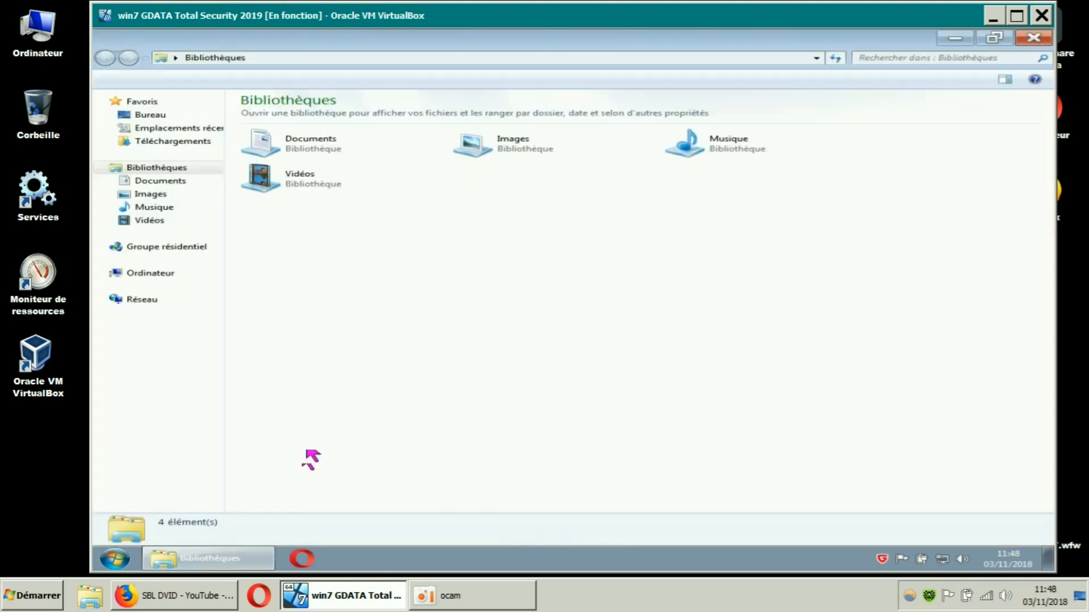
double_click(300, 141)
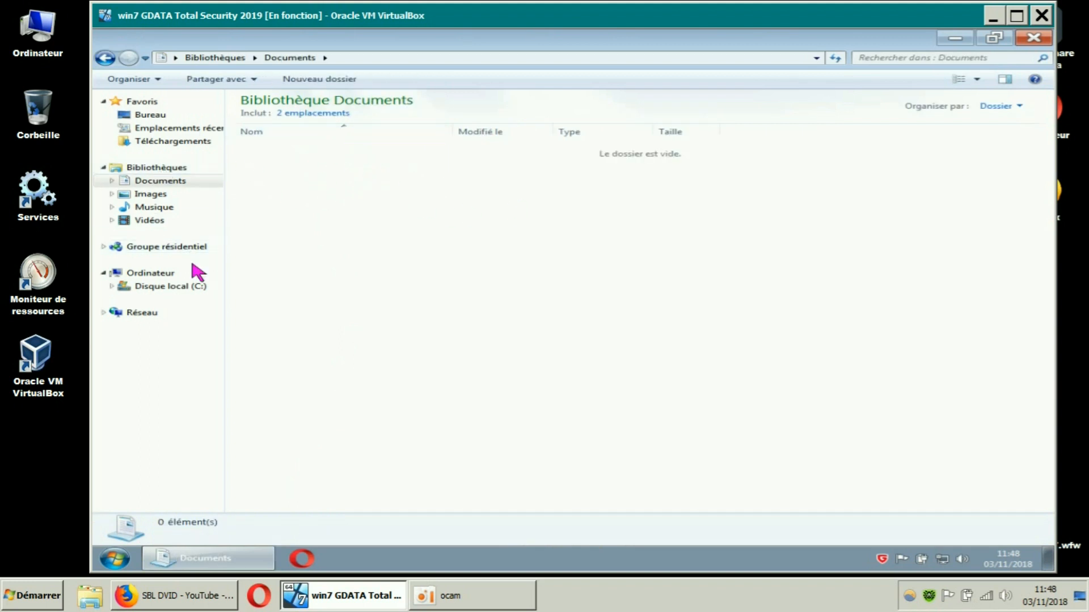
click(195, 286)
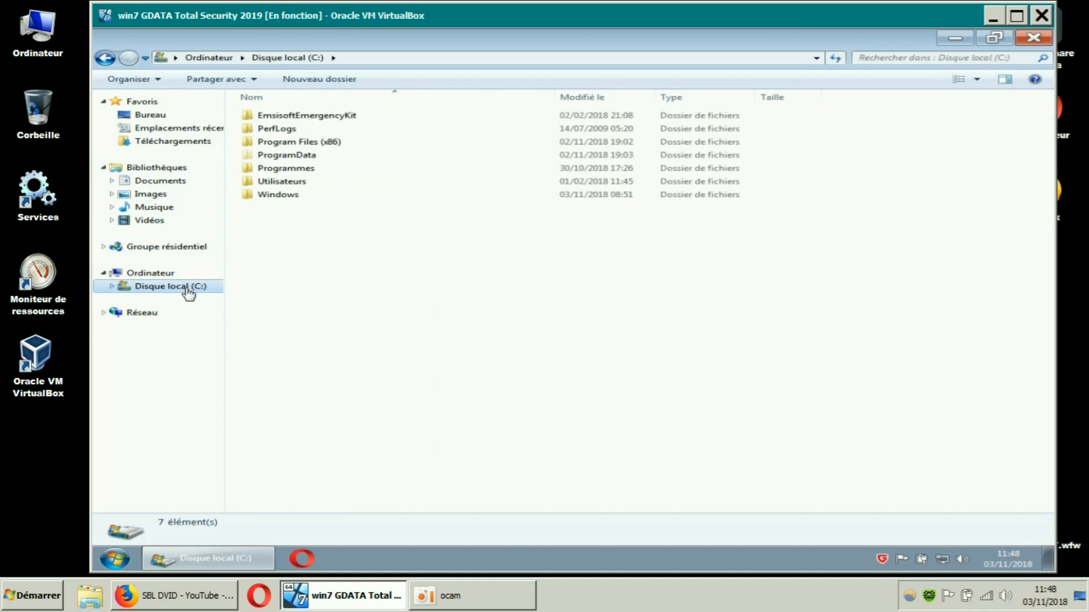
click(107, 58)
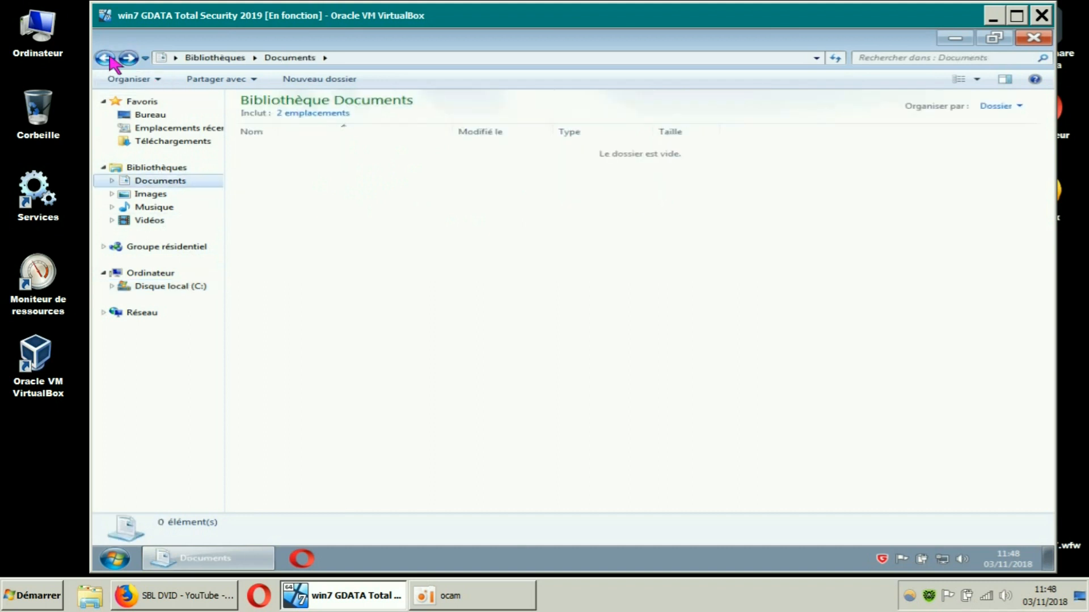
click(161, 274)
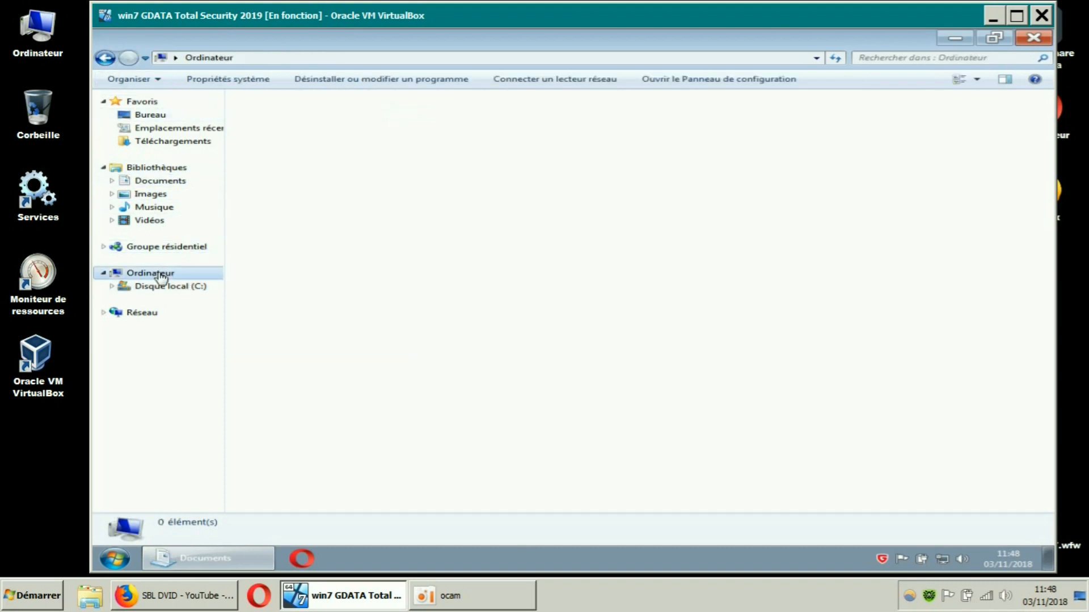
click(1034, 38)
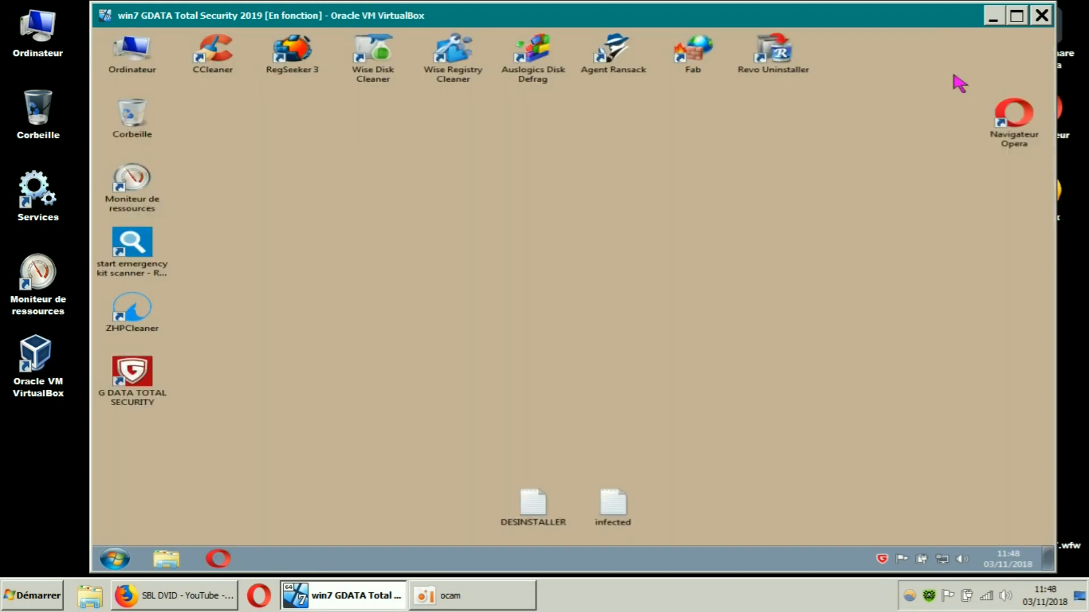
- Start a new vault in G DATA Total Security's encryption section and set its size to about 10,1 Go
double_click(148, 376)
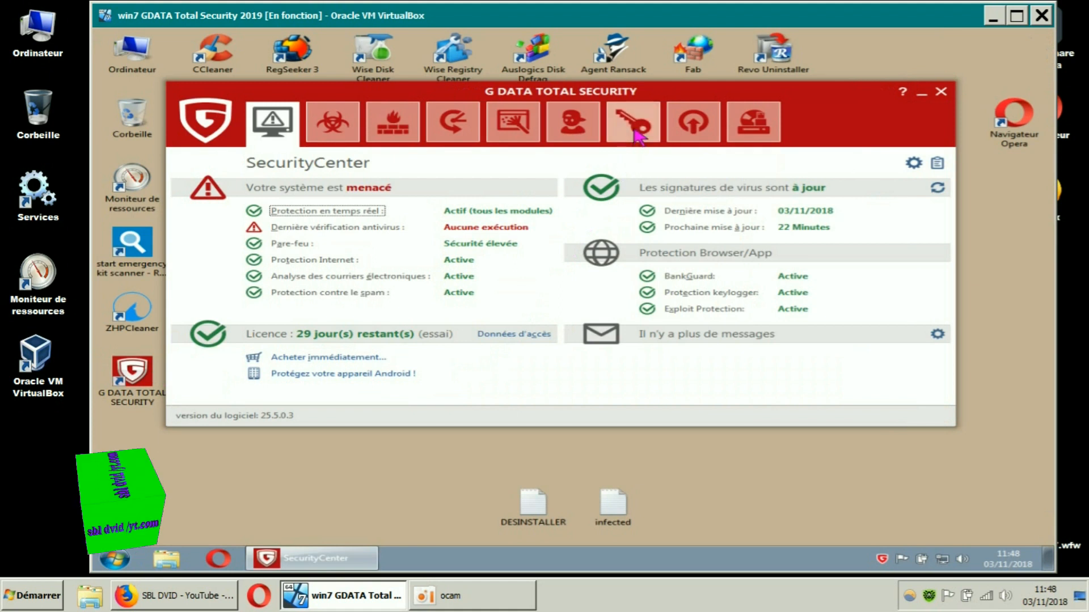
click(636, 130)
click(676, 386)
click(643, 422)
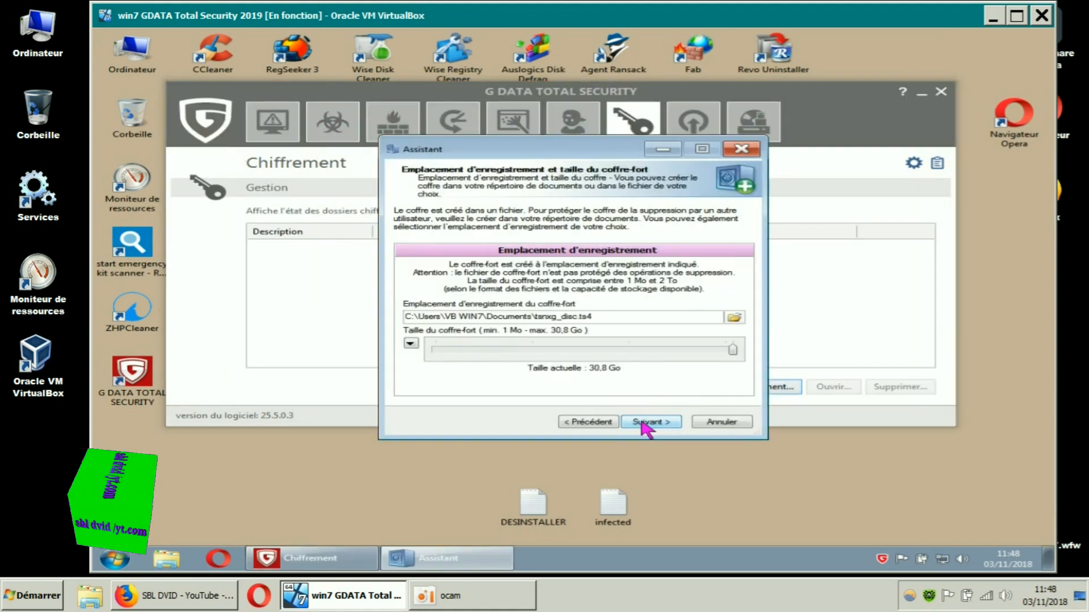
drag(732, 351, 533, 353)
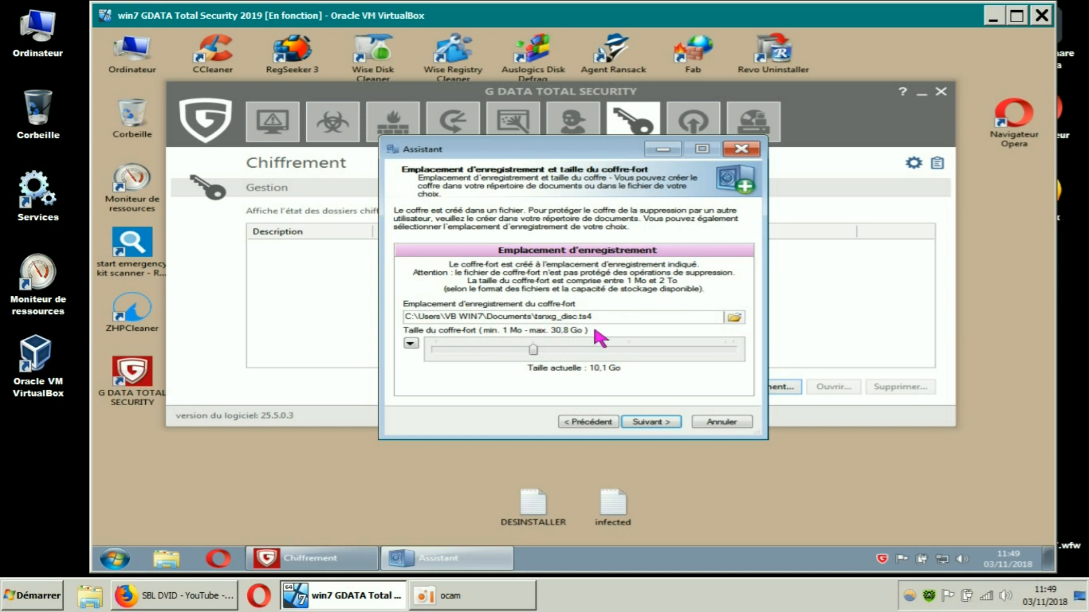
- Inspect the folder chooser for the vault's save location, dismiss it unchanged and cancel the vault creation
click(734, 317)
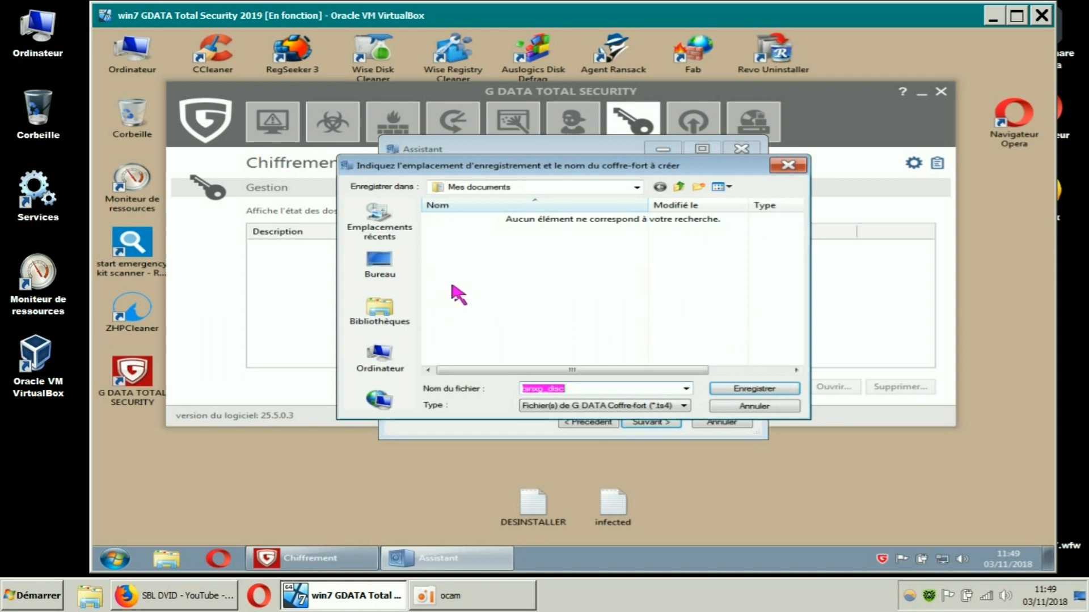
click(790, 168)
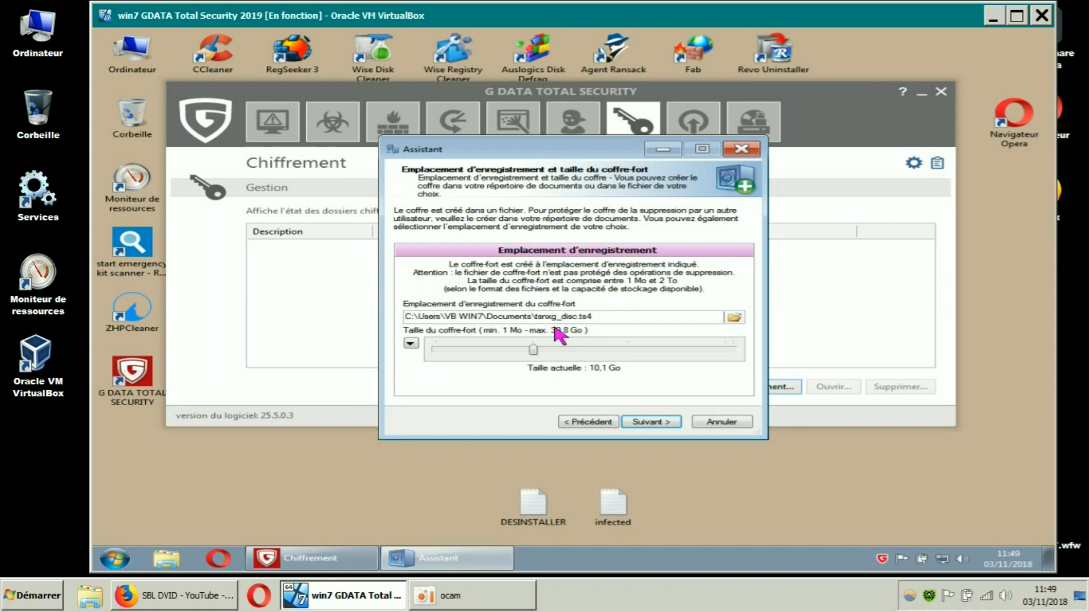
click(716, 425)
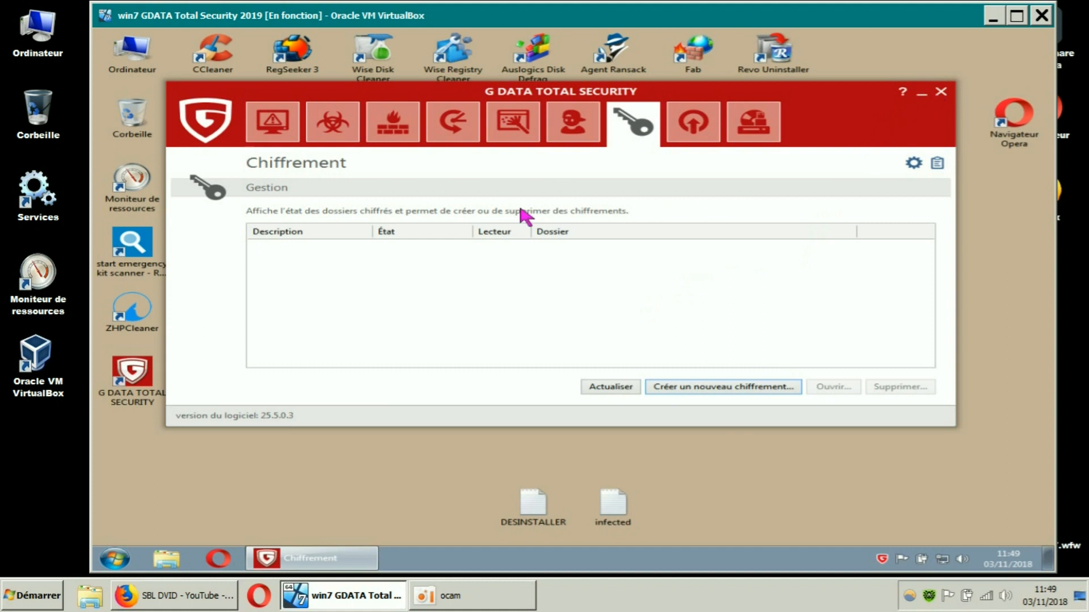
- Open the Sauvegarde section, view the channel's uploaded videos on YouTube in Firefox and return to the virtual machine
click(448, 126)
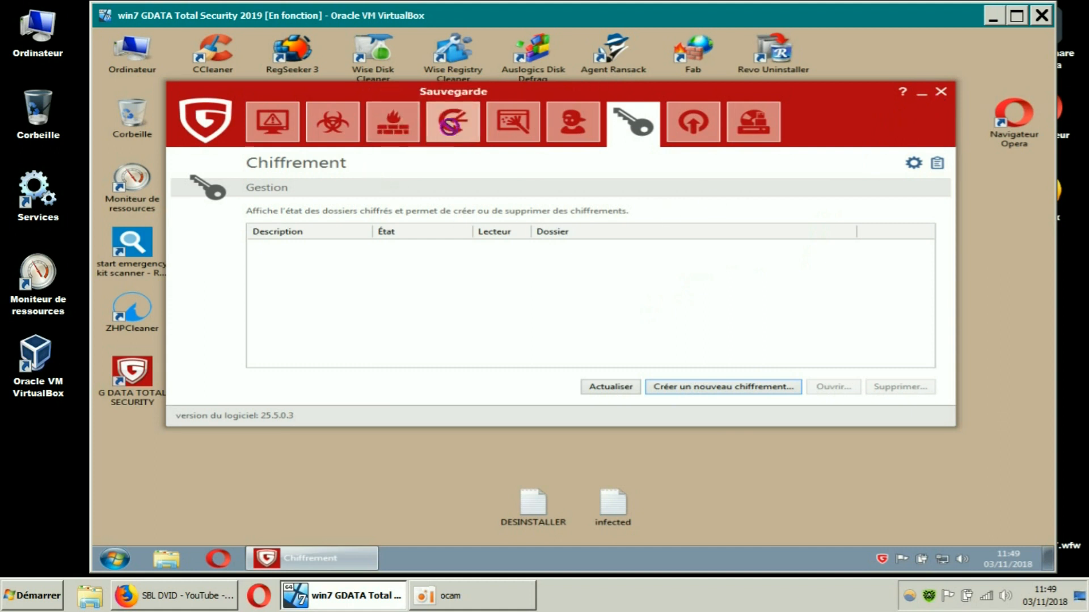
click(198, 596)
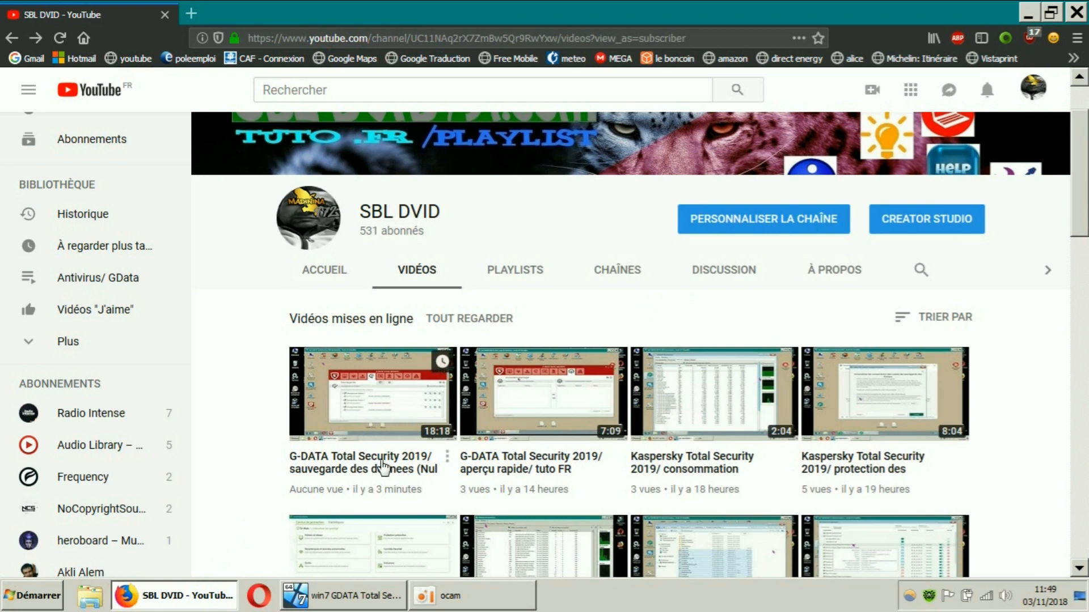
click(1028, 13)
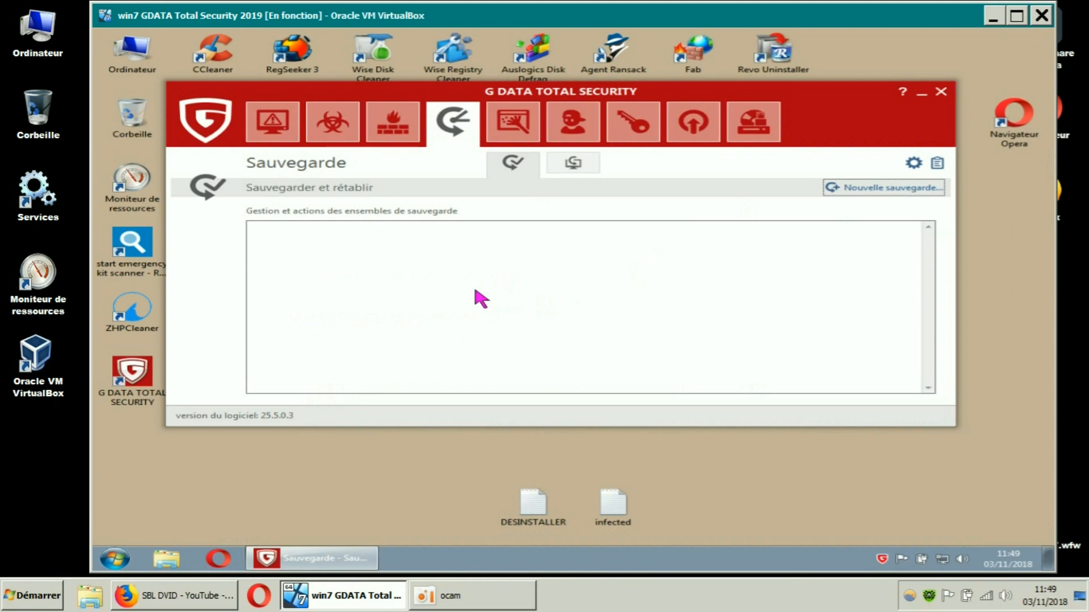
- View the Chiffrement and Autostart Manager sections, and open the vault creation assistant from Chiffrement and dismiss it
click(631, 127)
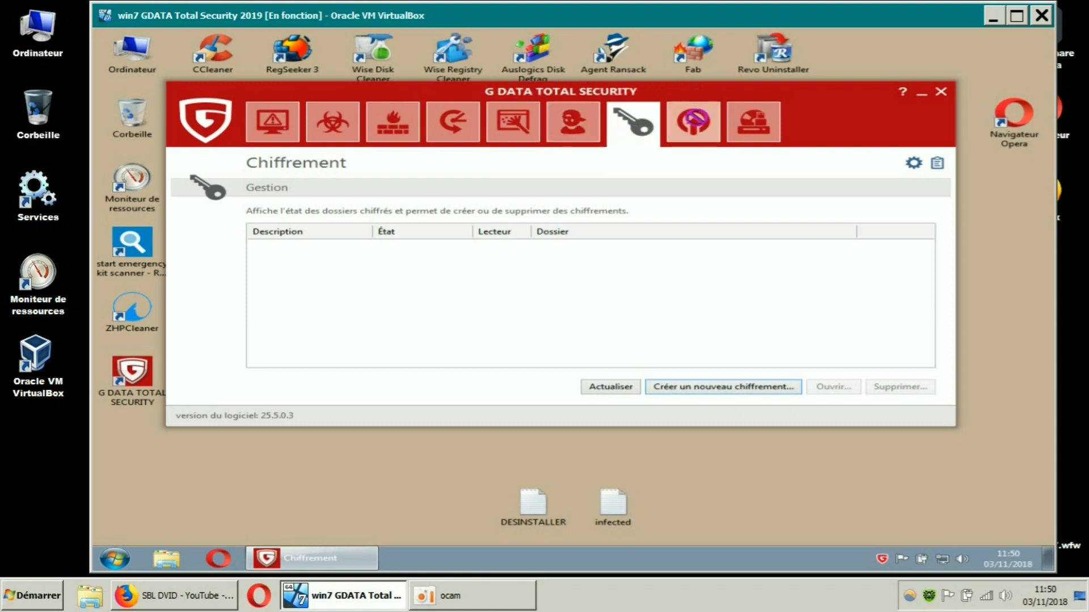
click(693, 122)
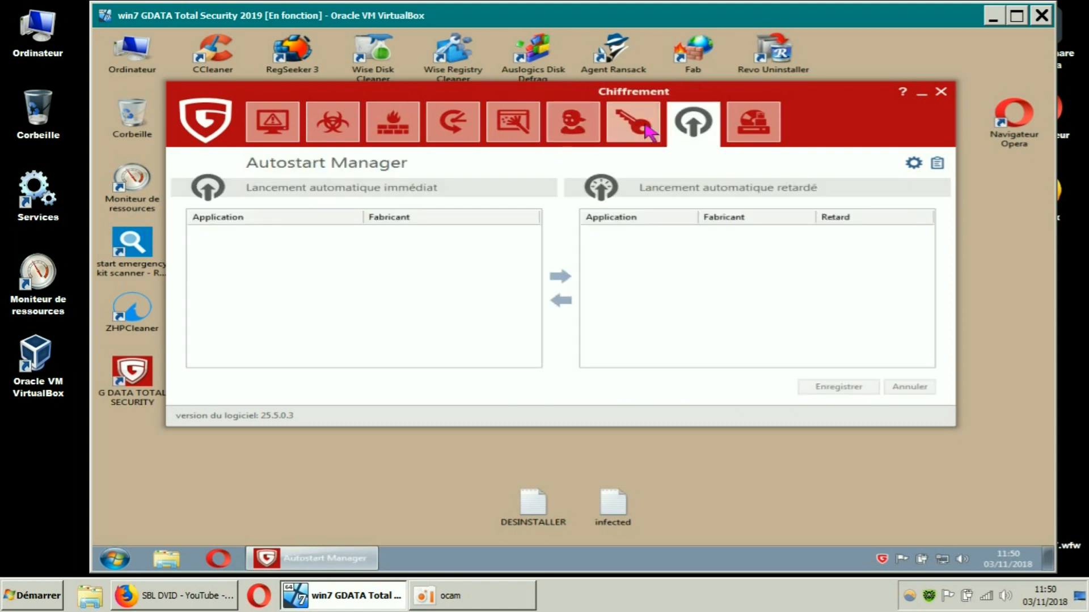
click(649, 132)
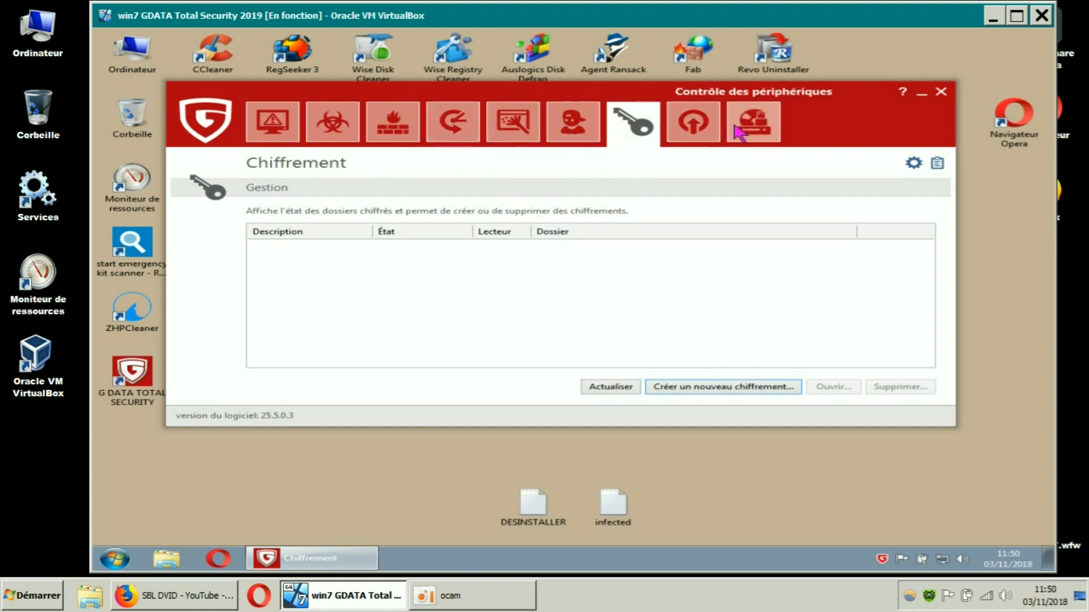
click(719, 387)
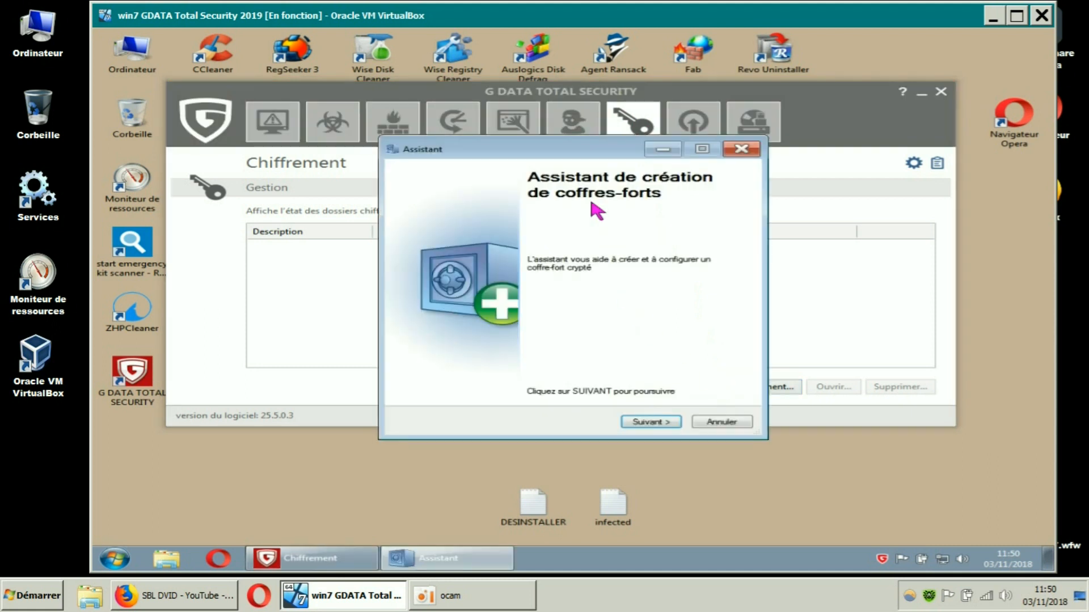
click(742, 149)
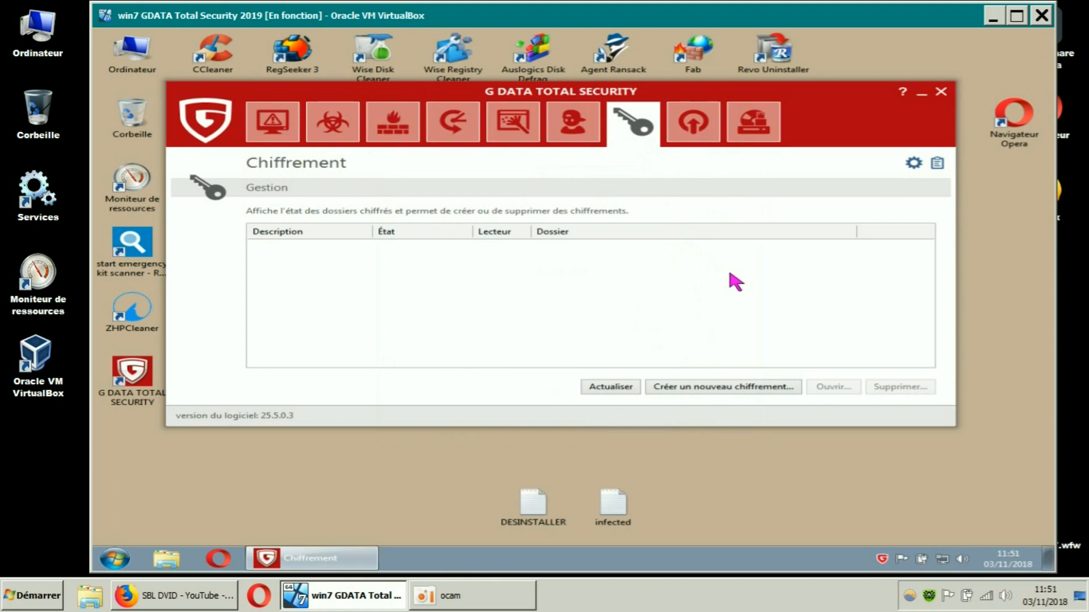